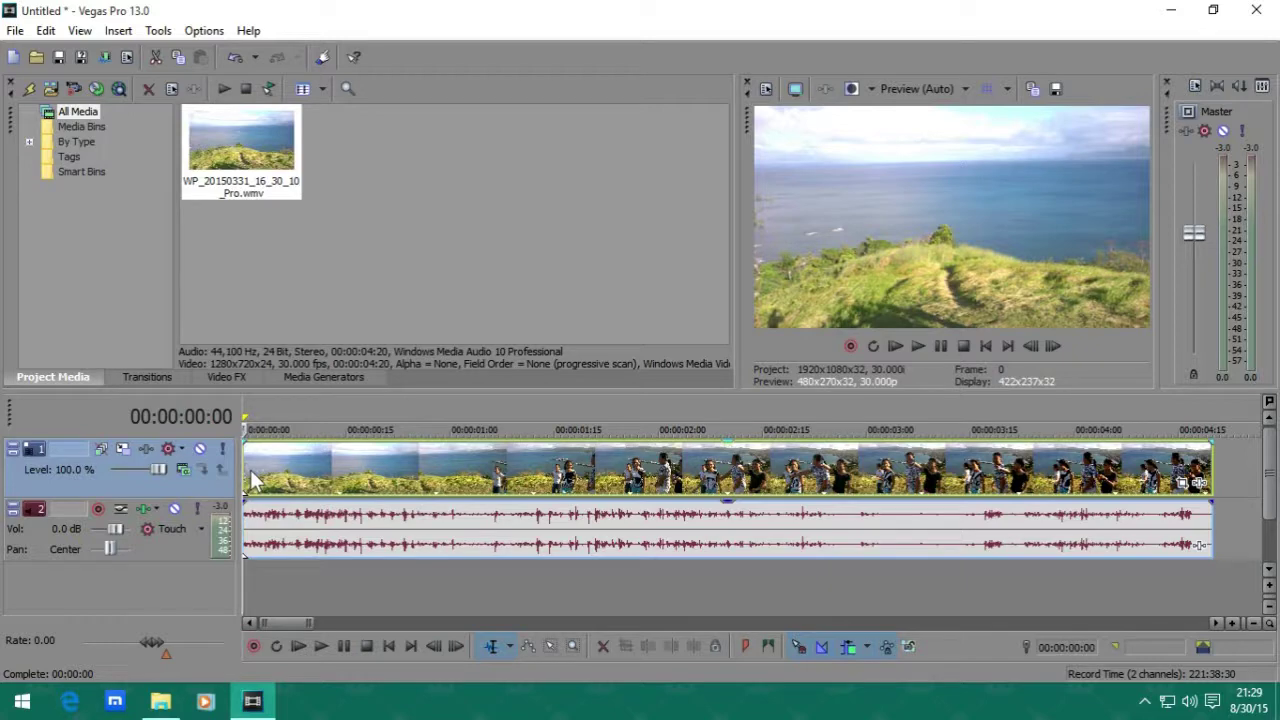
Step: Start playback of the untouched beach footage from 00:00:00:00
key(space)
Step: Apply the (Default) Color Curves preset from Video FX to video track 1
click(220, 380)
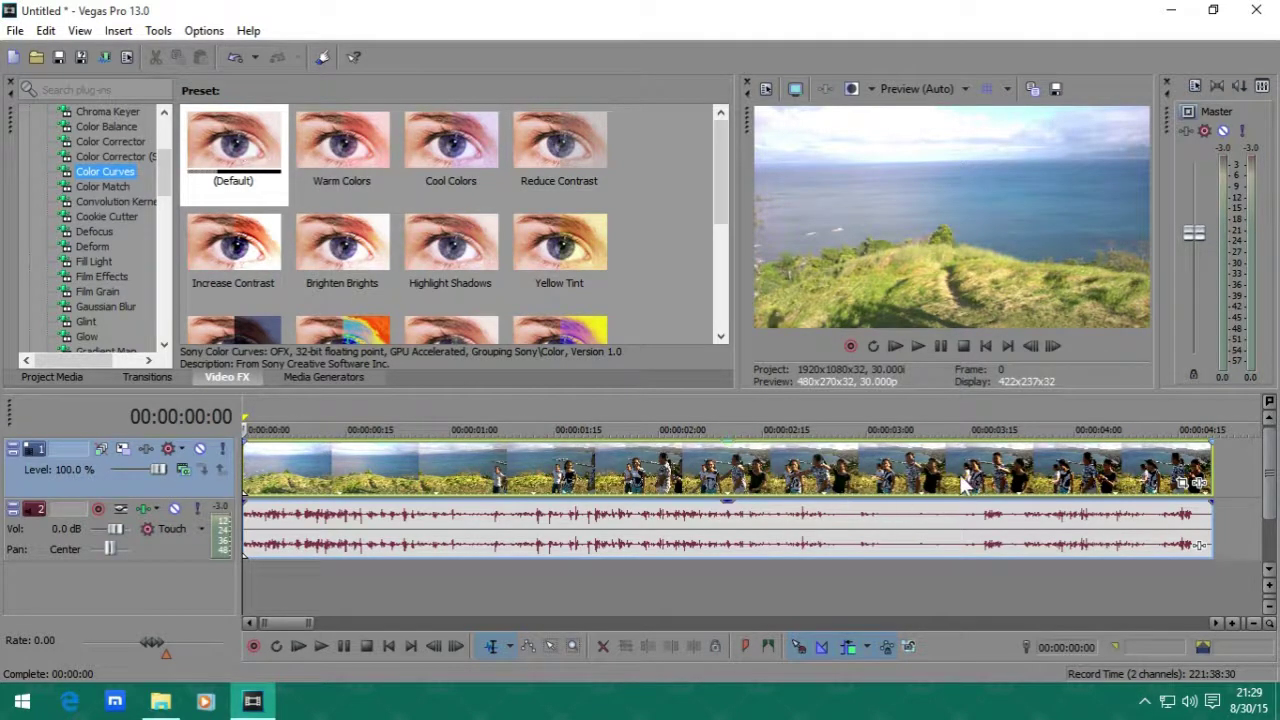
scroll(520, 478, down, 5)
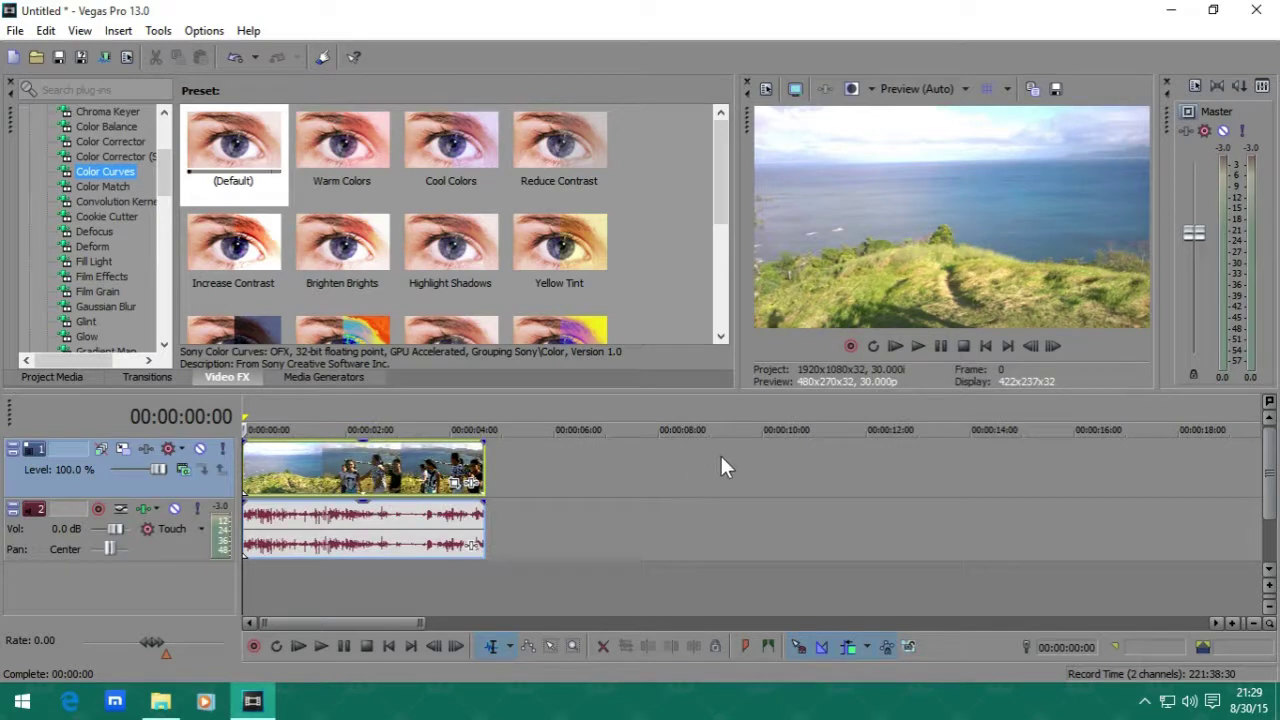
scroll(311, 480, up, 5)
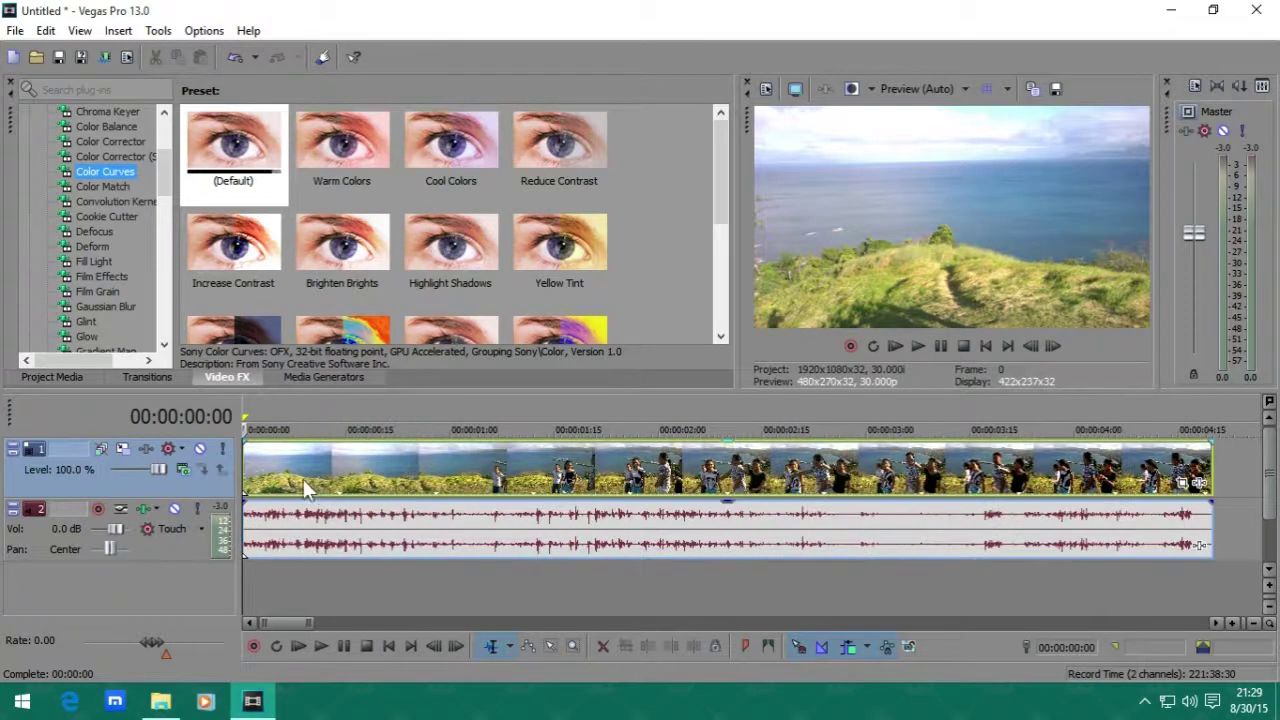
drag(238, 138, 165, 484)
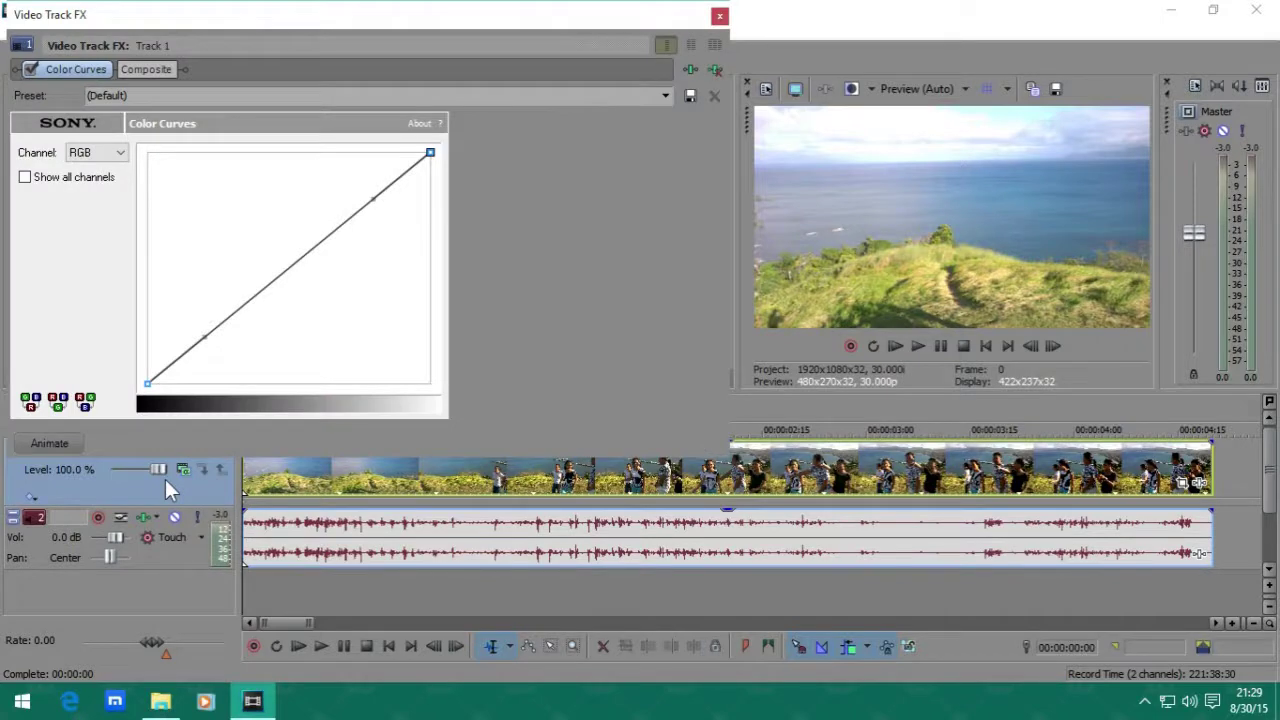
Step: Turn off Lock Tangents on the curve's bottom-left point
click(147, 382)
right_click(147, 382)
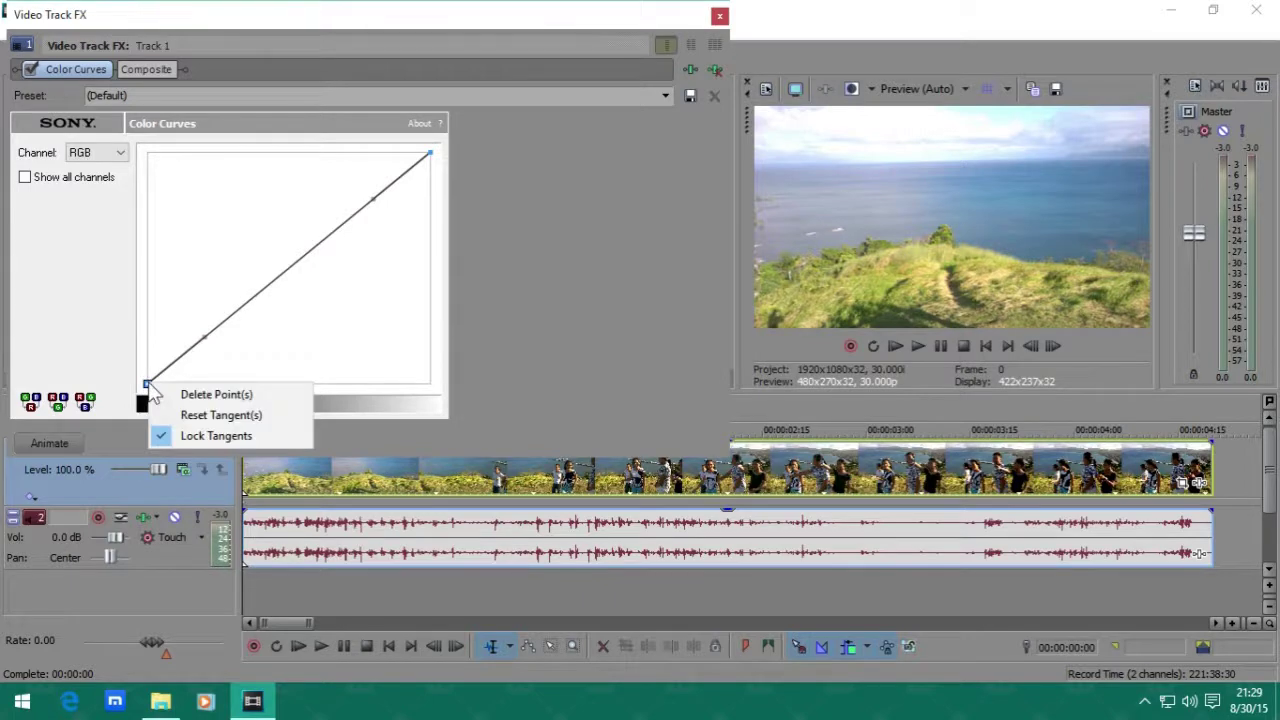
click(187, 435)
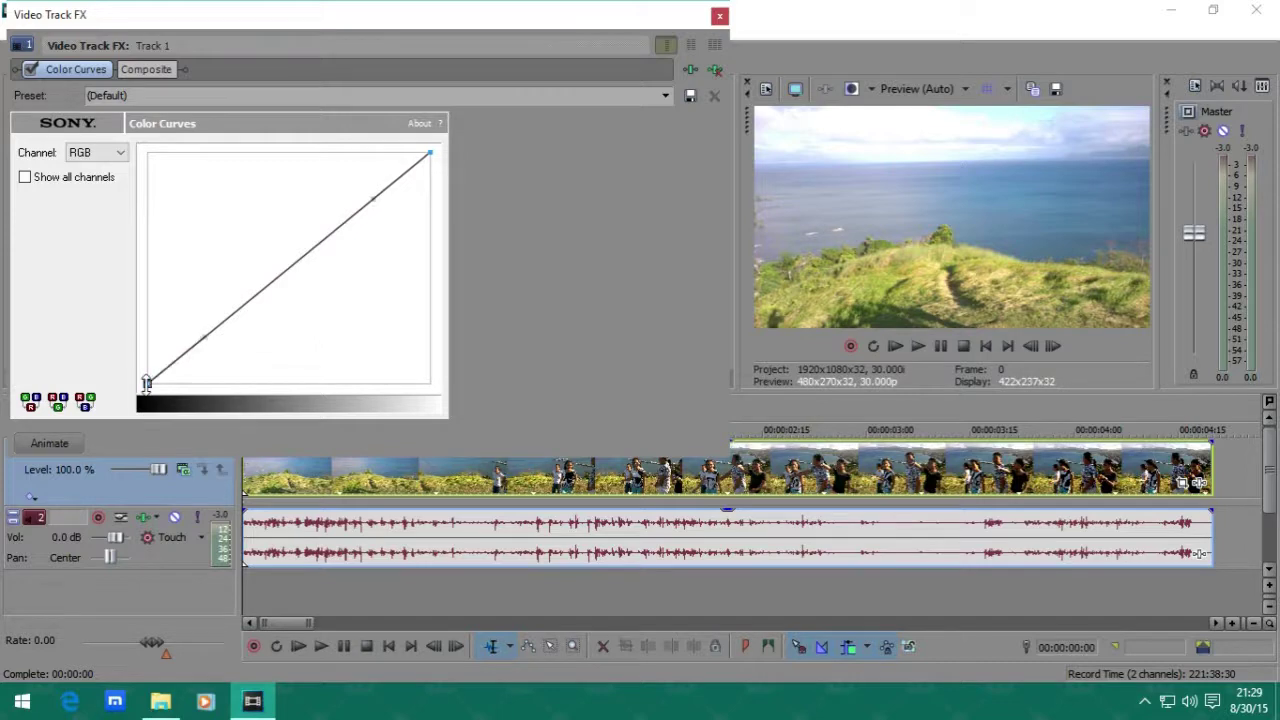
Step: Lift the black point, lower the white point, and bend the RGB curve into an S
drag(147, 378, 143, 352)
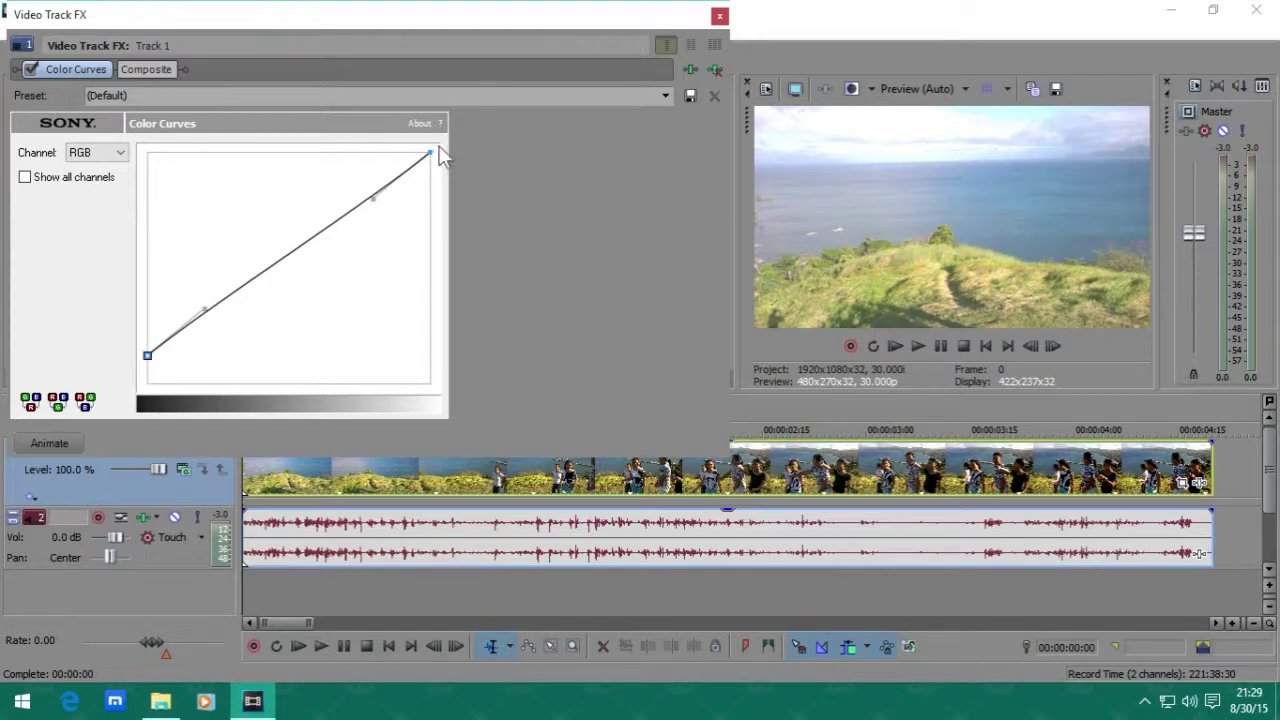
drag(430, 153, 430, 172)
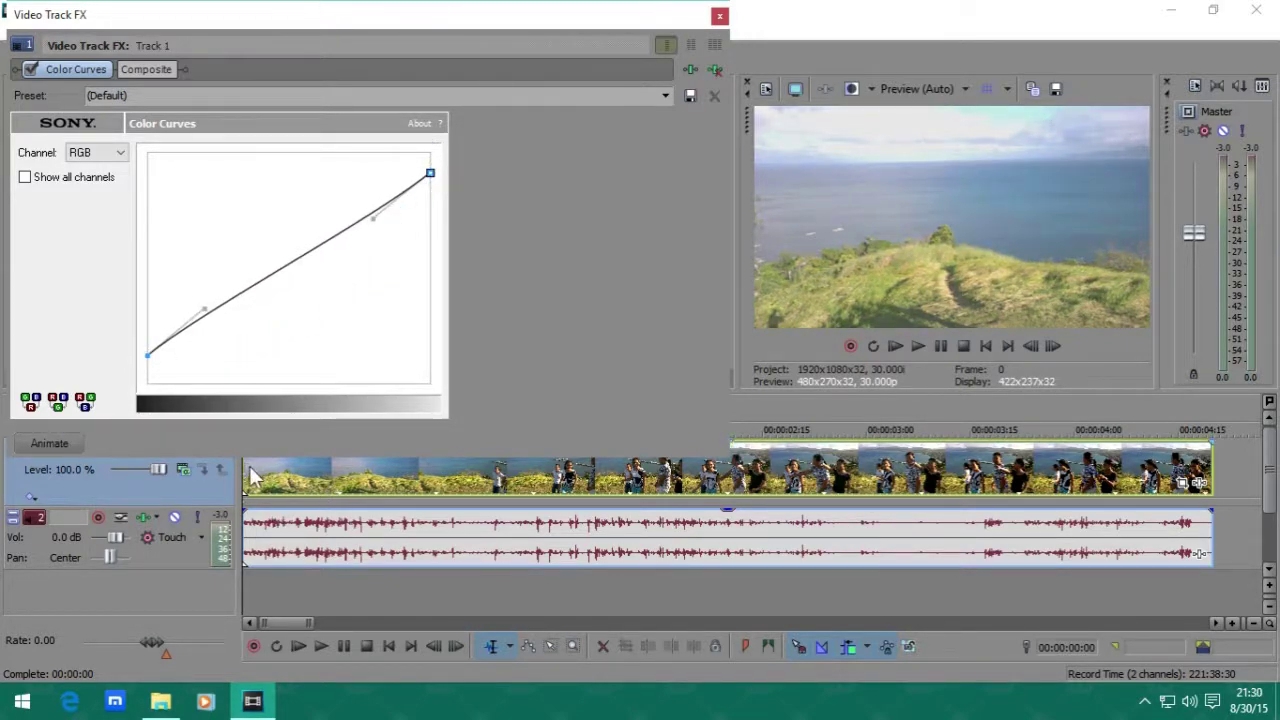
drag(200, 309, 238, 353)
drag(375, 222, 335, 177)
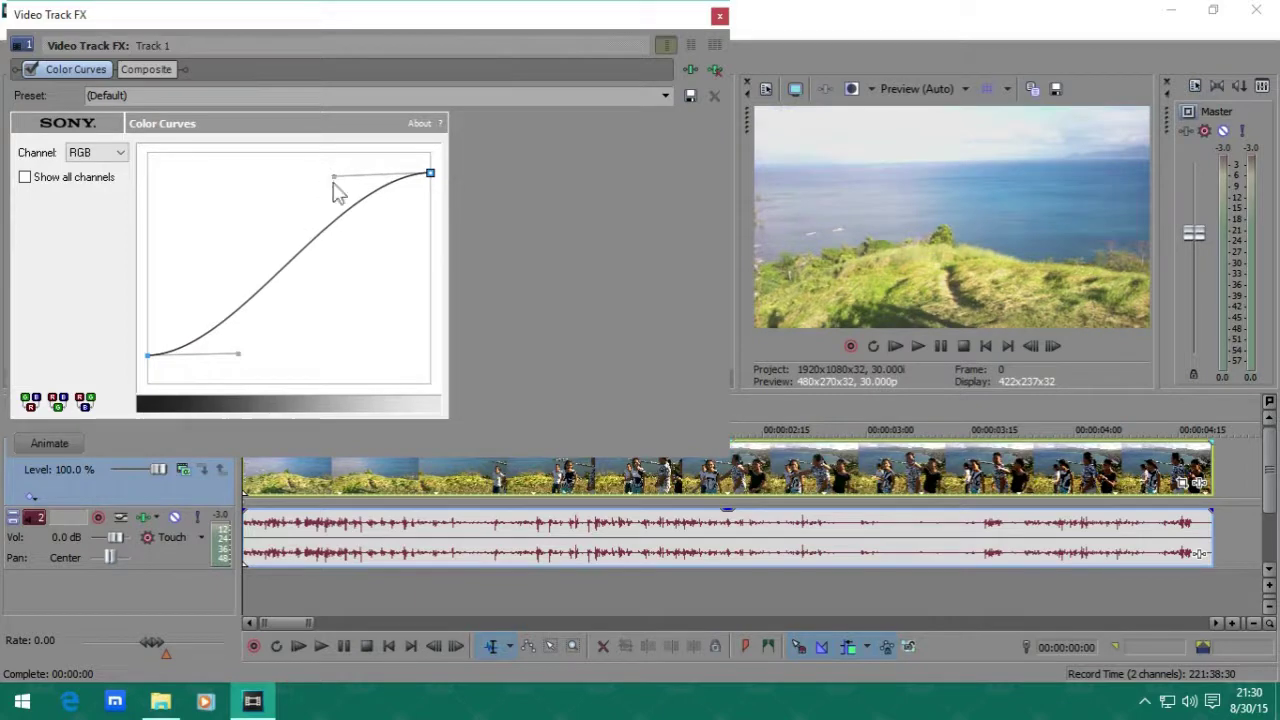
click(244, 482)
Step: Play back the S-curve-graded footage to check contrast, then return to the timeline start
key(space)
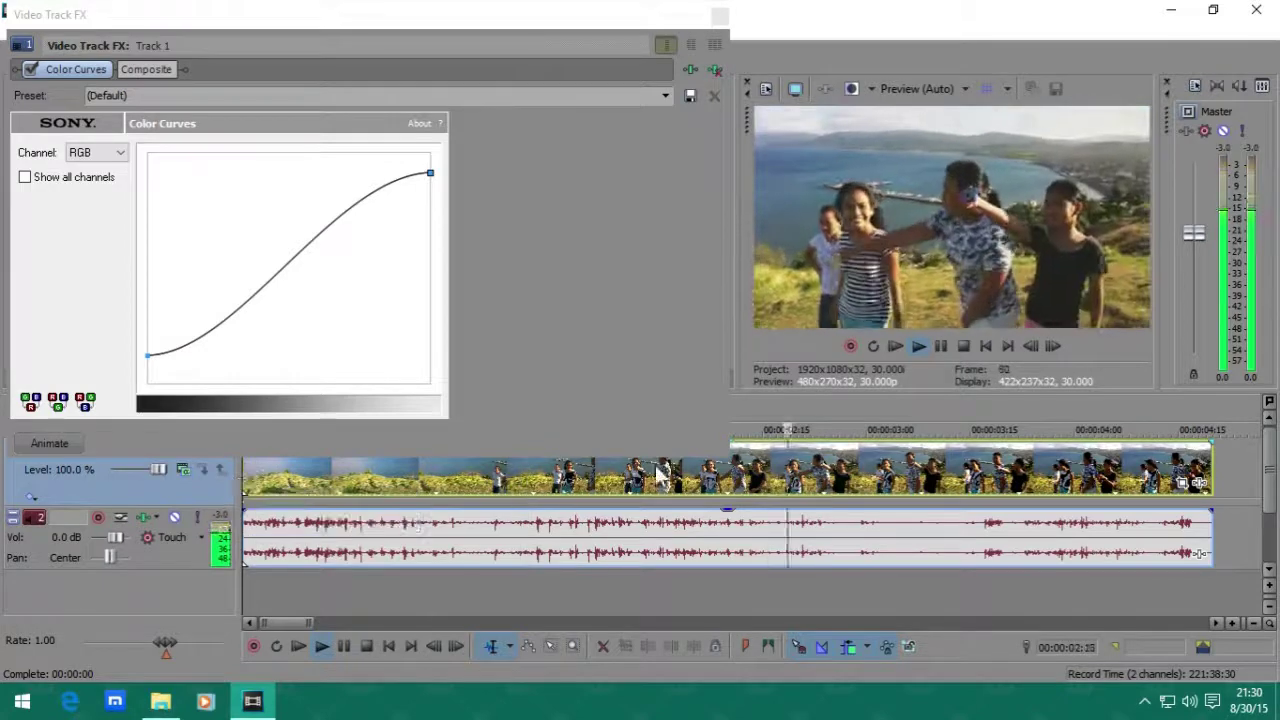
key(space)
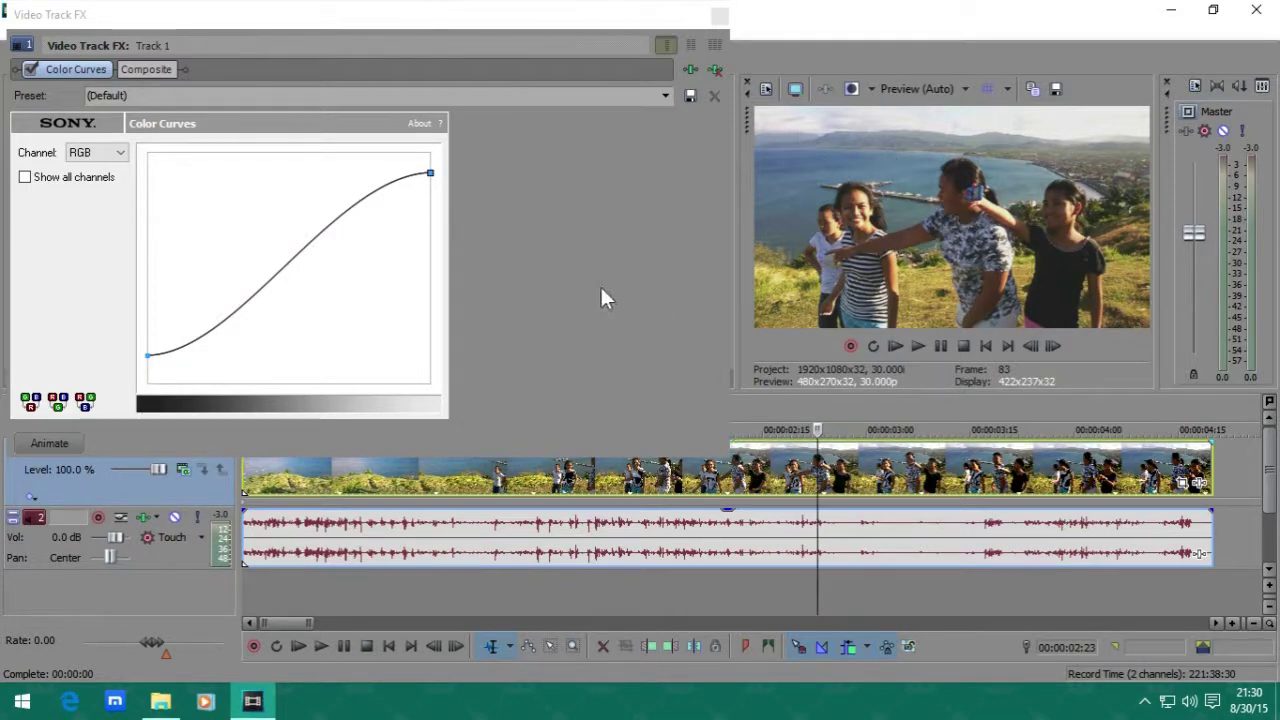
click(515, 493)
key(space)
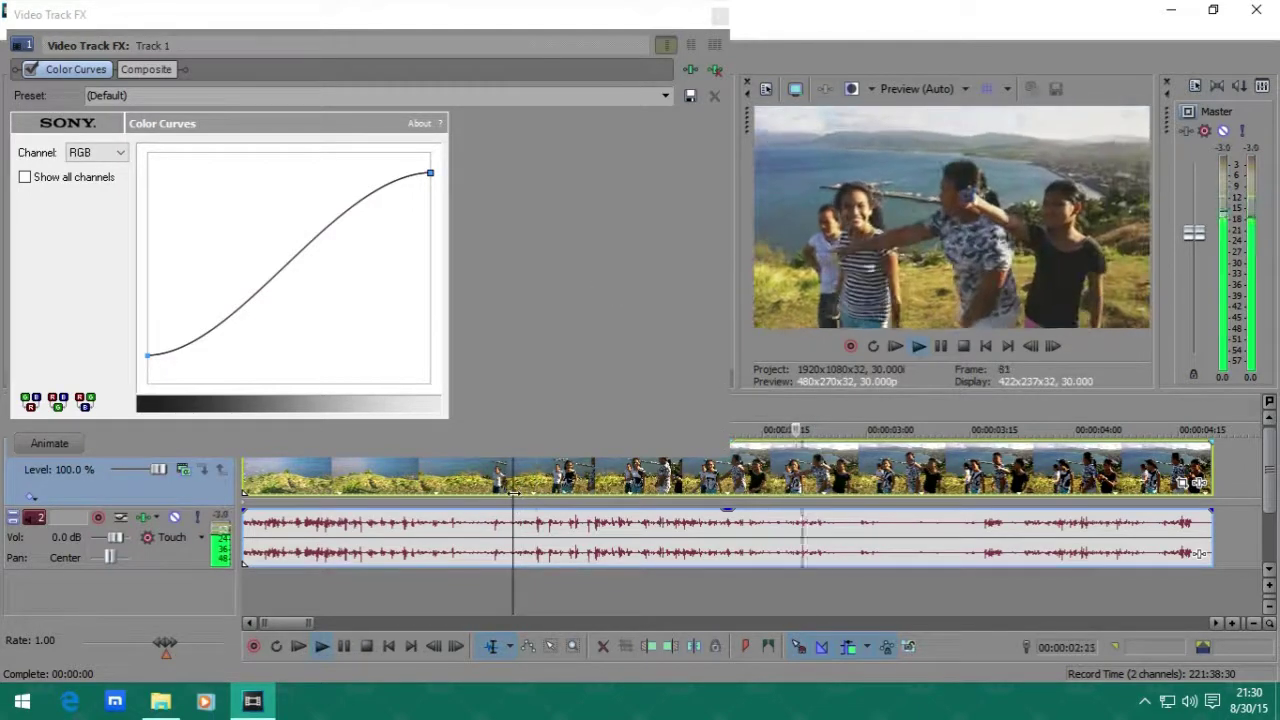
key(space)
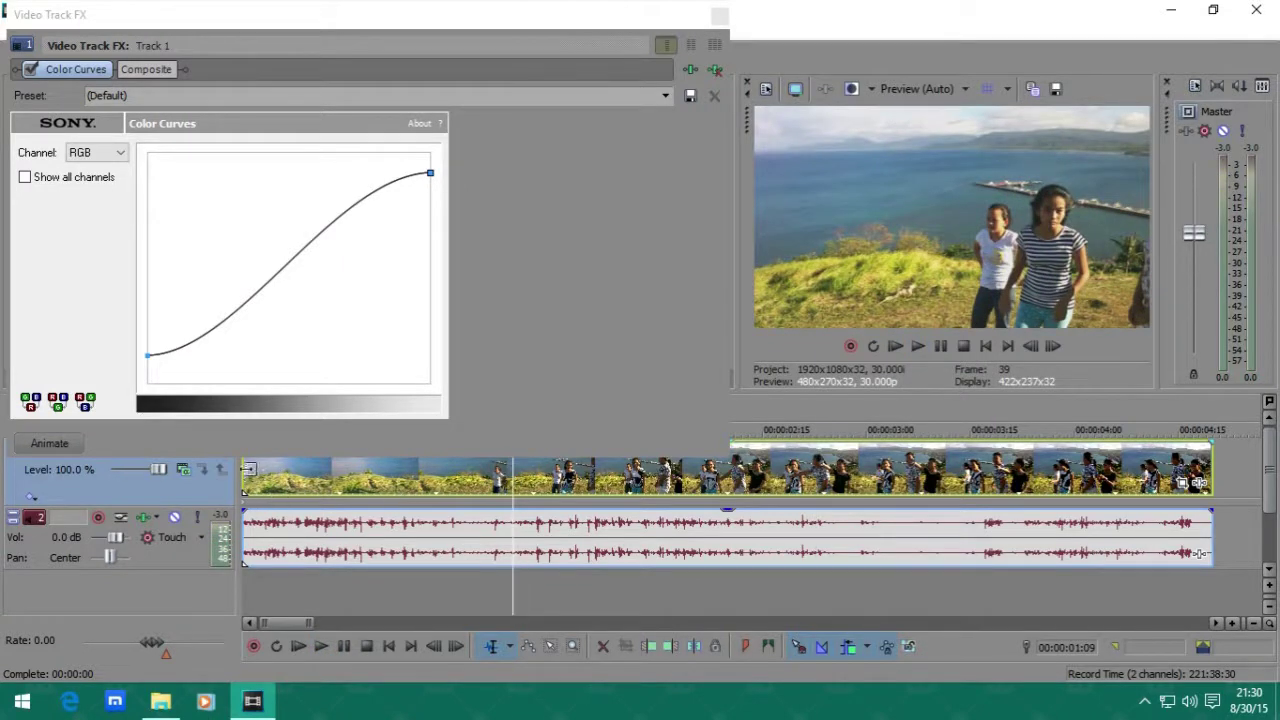
click(244, 471)
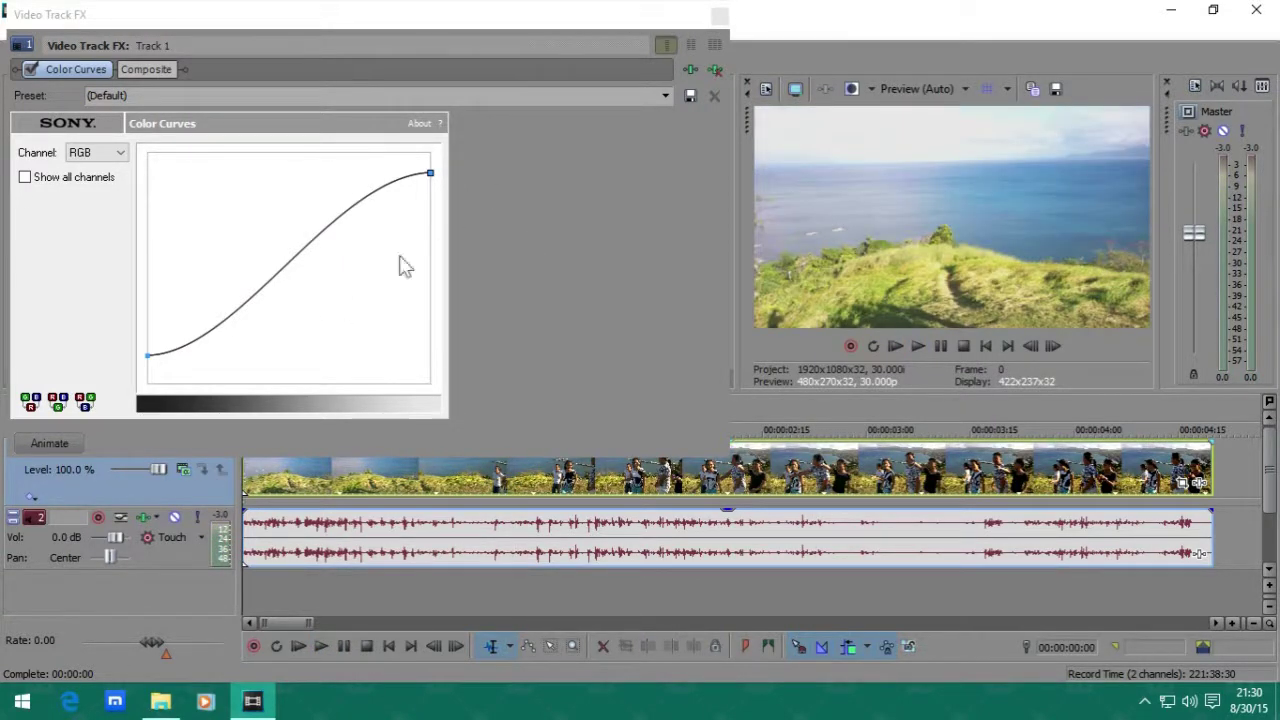
Step: Close the FX window, chain a default Color Corrector onto video track 1, and scrub to the close shot
click(719, 15)
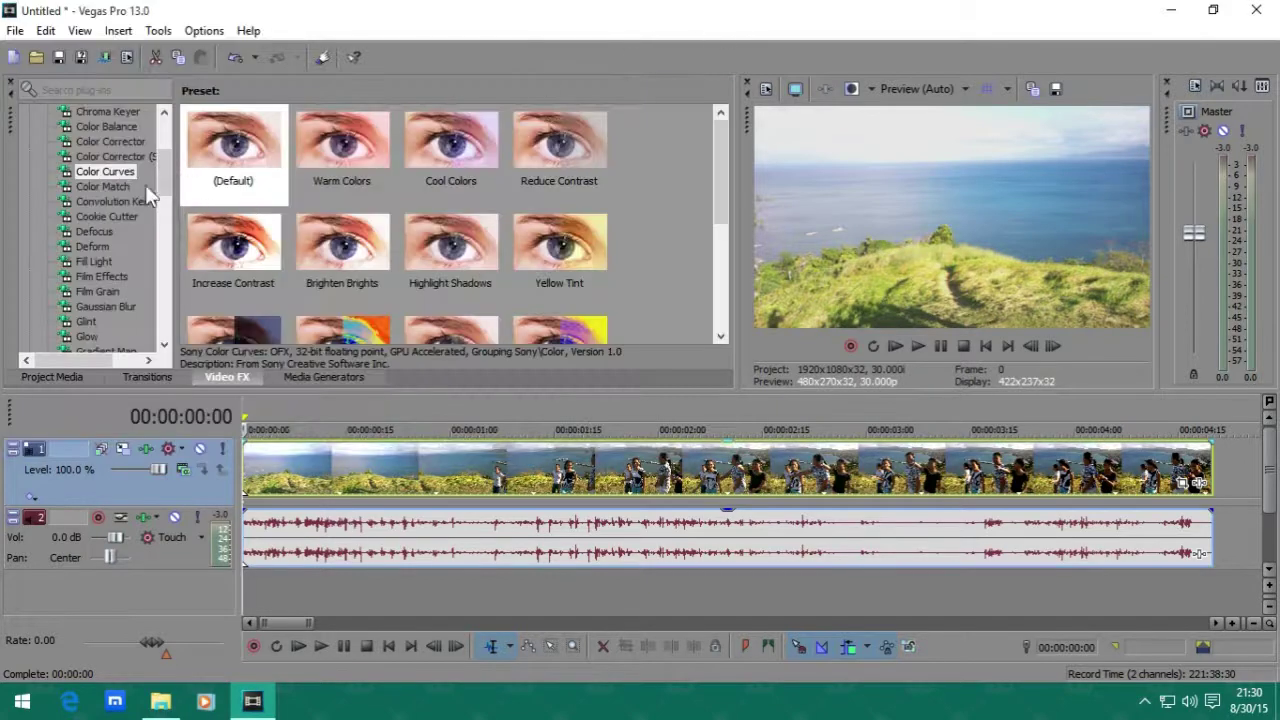
click(106, 141)
drag(240, 148, 194, 487)
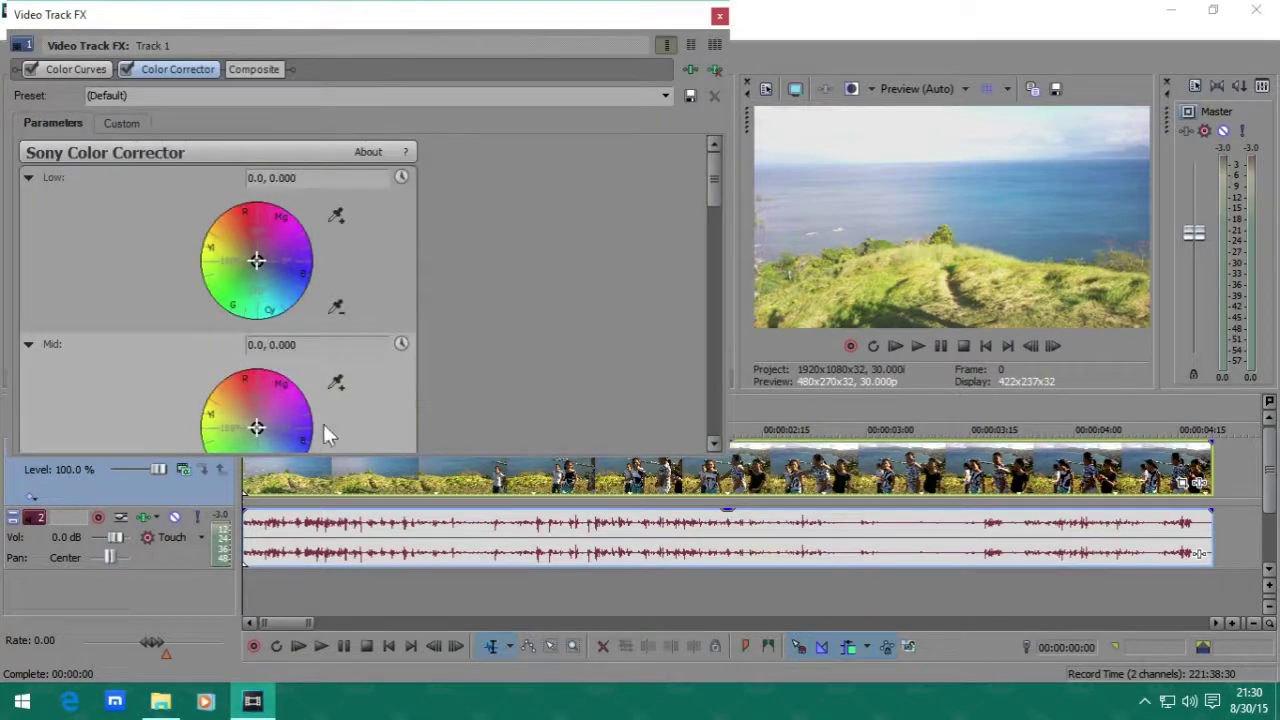
click(515, 480)
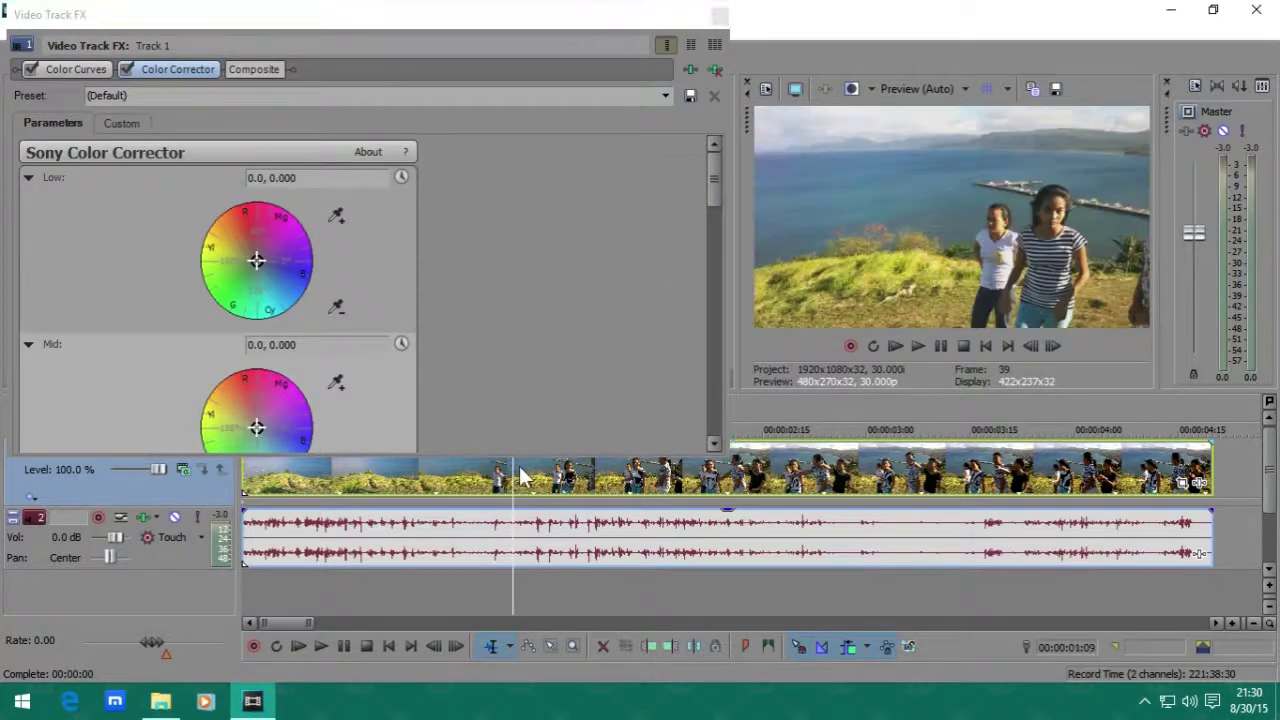
click(832, 468)
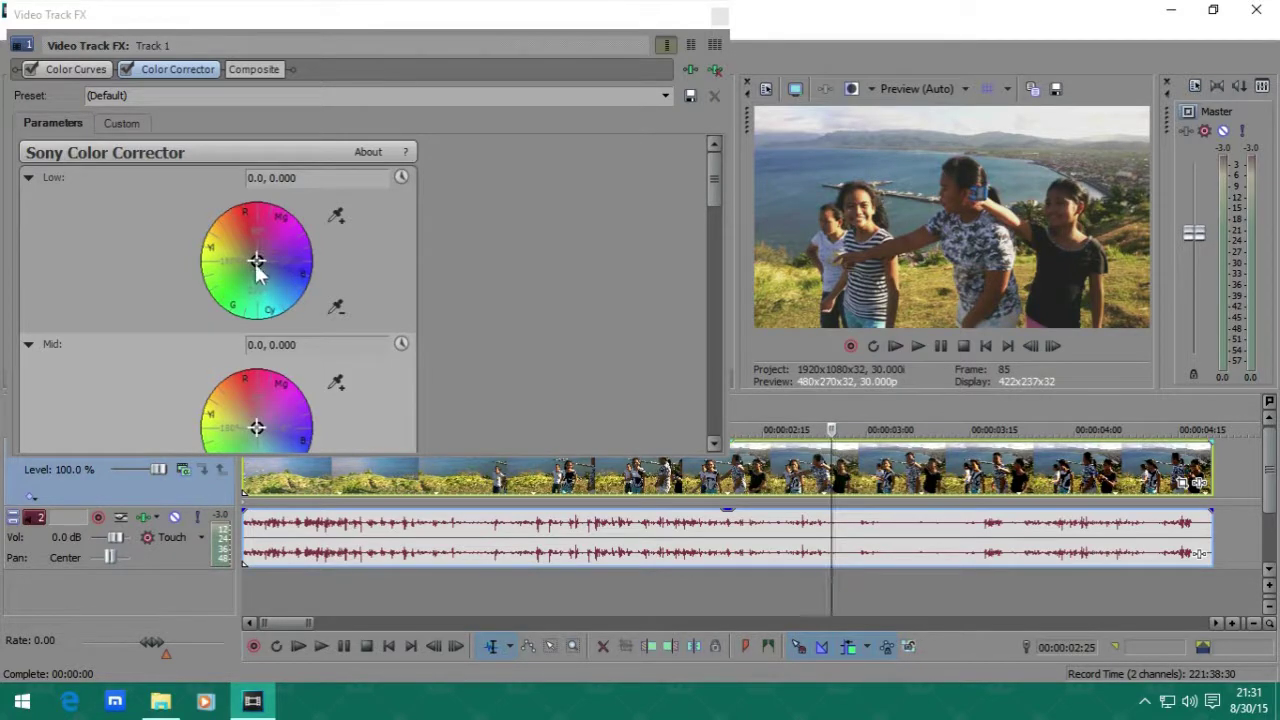
Step: Set the Color Corrector's Low value to 310.0, 0.200 and check the tinted frame
drag(256, 262, 264, 272)
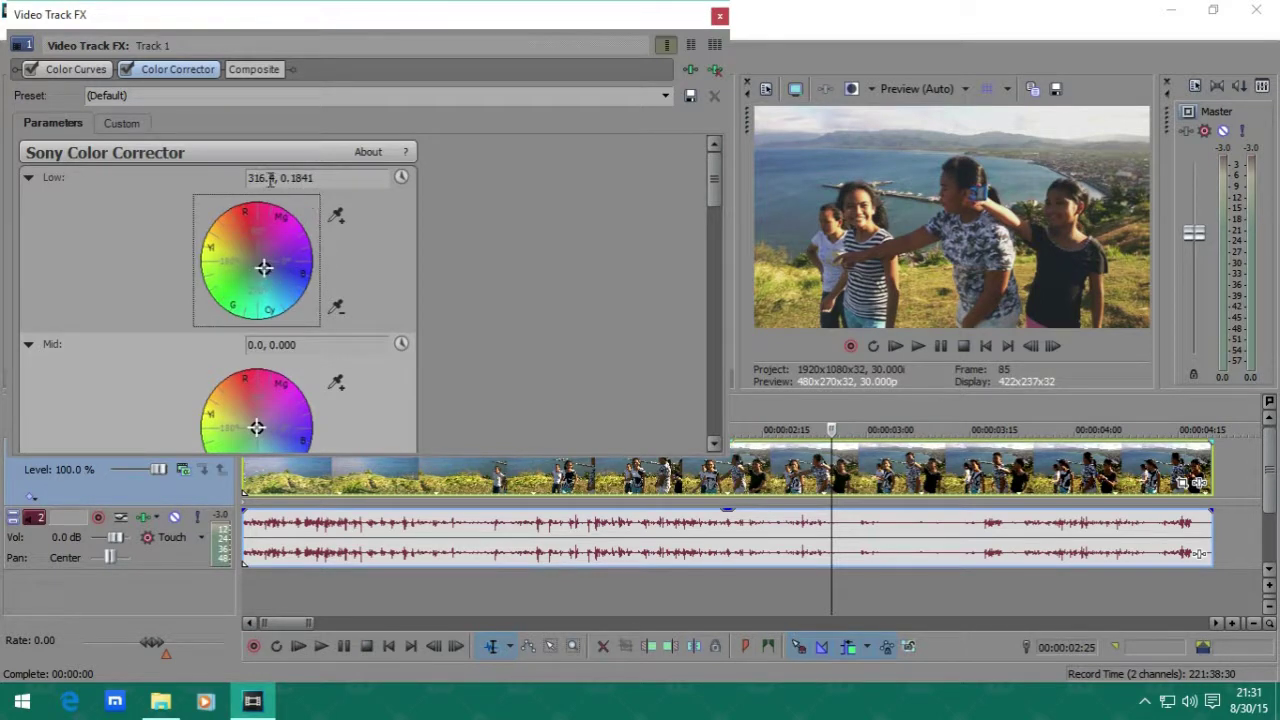
drag(270, 178, 184, 175)
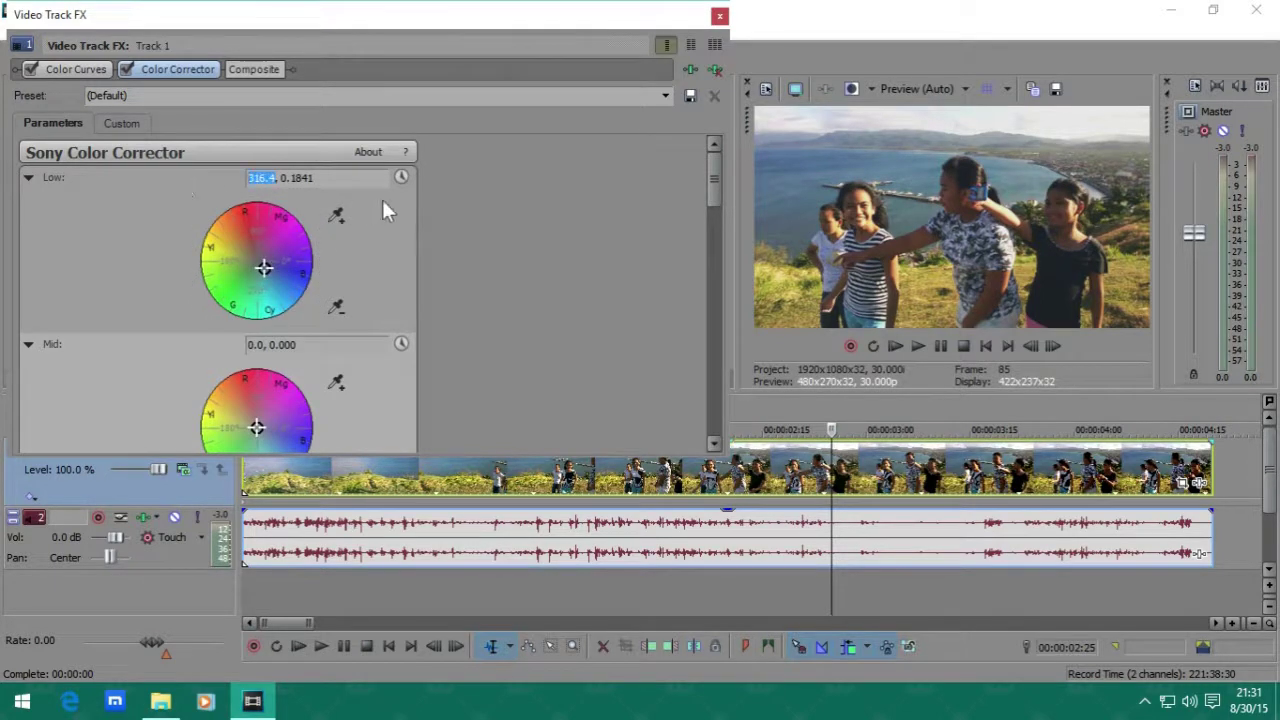
text(310)
text(2)
key(Return)
click(948, 478)
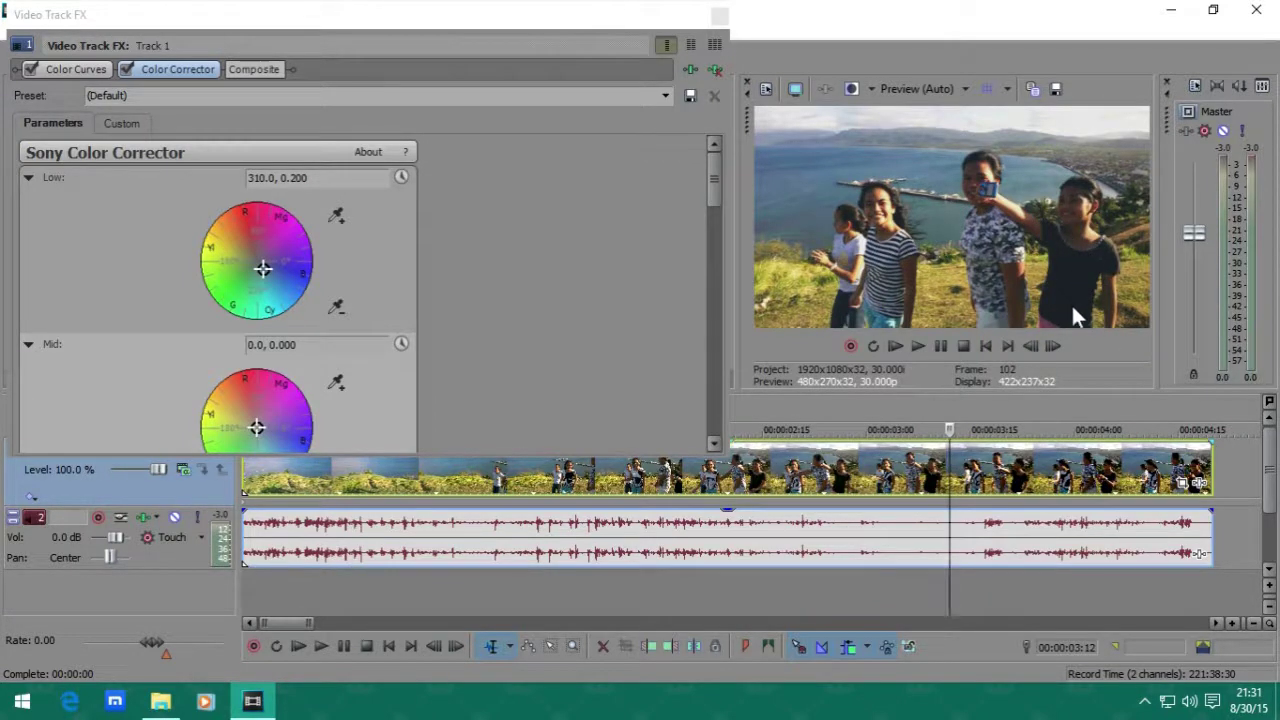
drag(714, 193, 706, 361)
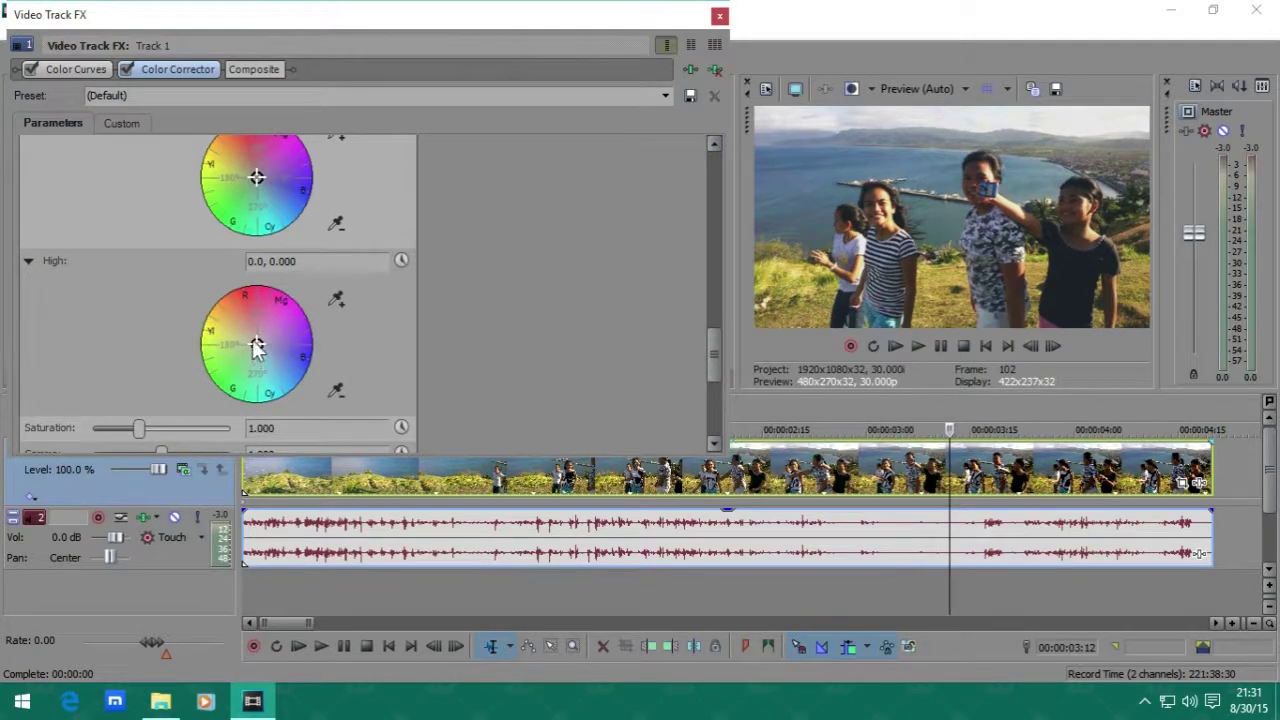
Step: Set the Color Corrector's High value to 135.0, 0.200 to tint the highlights
drag(251, 340, 248, 334)
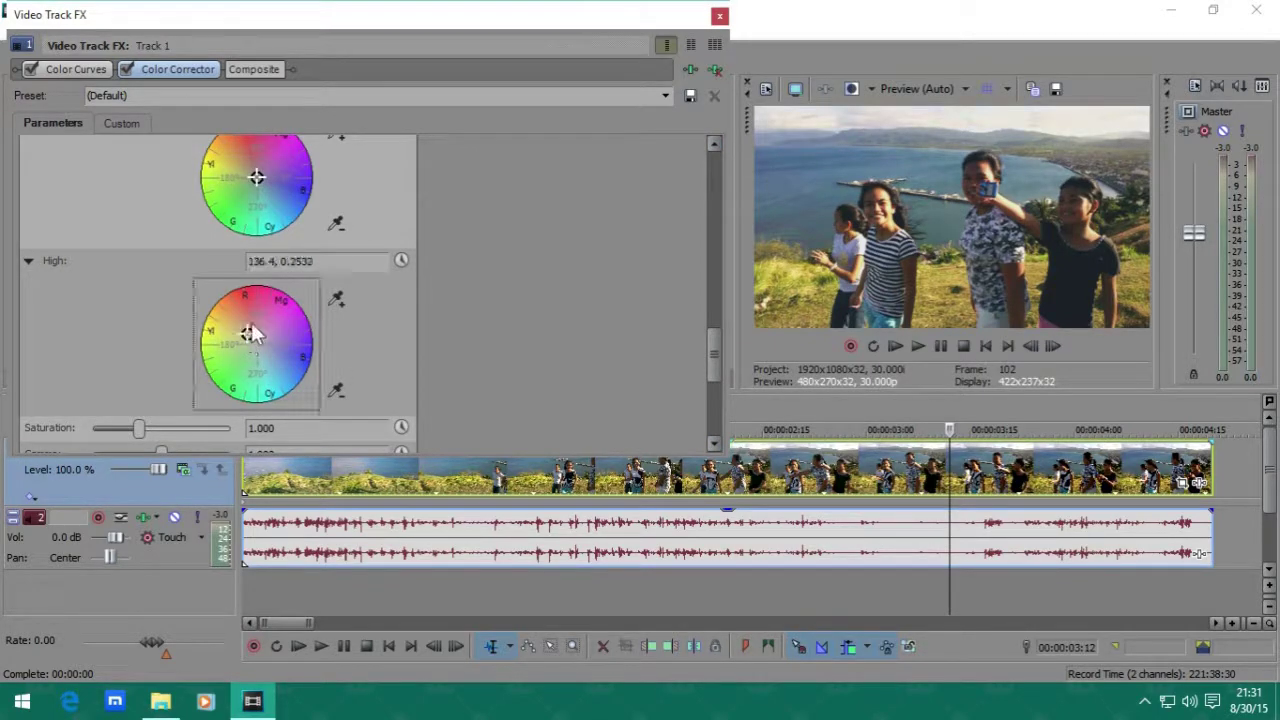
double_click(275, 261)
text(135)
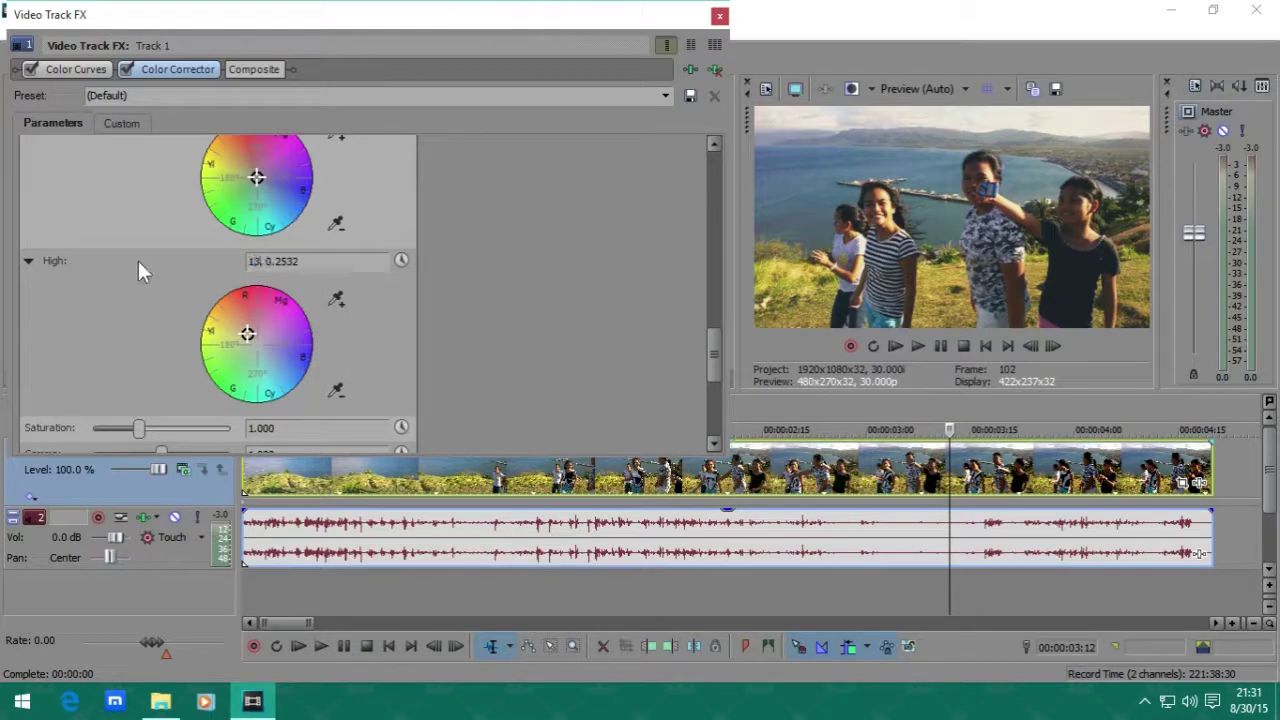
key(Return)
double_click(297, 261)
text(2)
key(Return)
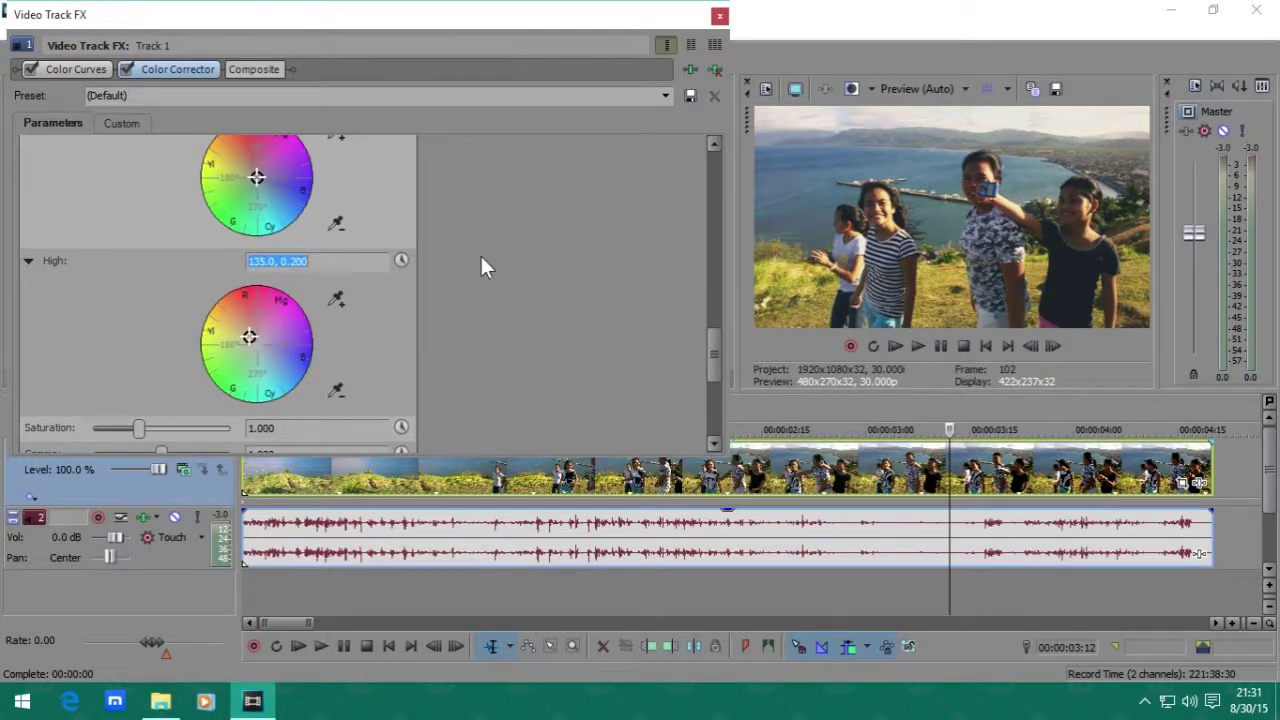
Step: Preview the graded clip from its start, then bring the track FX window forward
click(1143, 490)
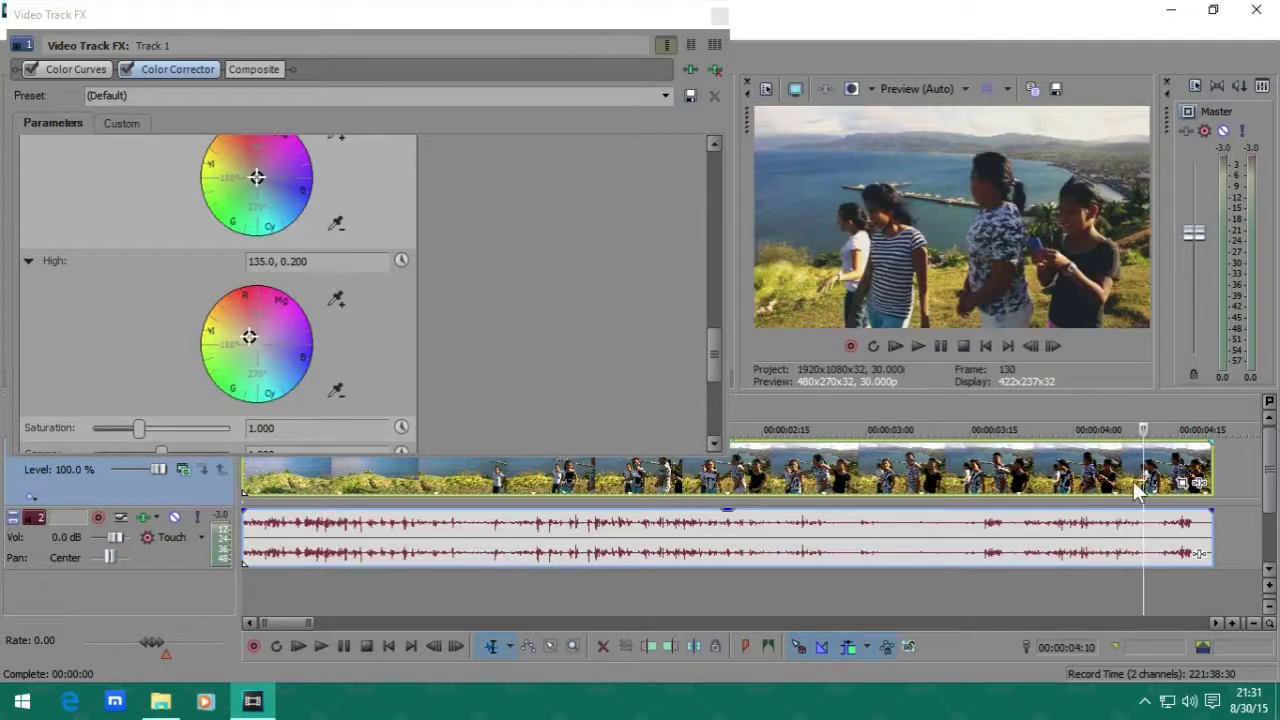
click(247, 476)
key(space)
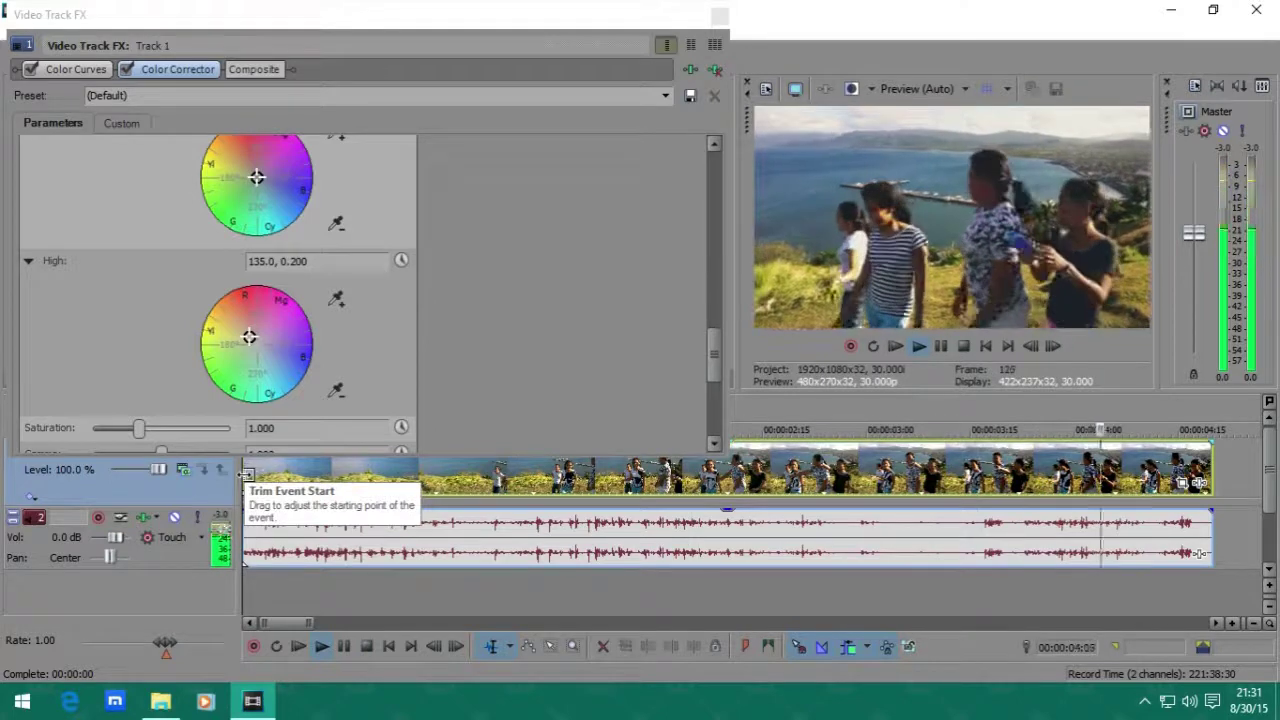
key(space)
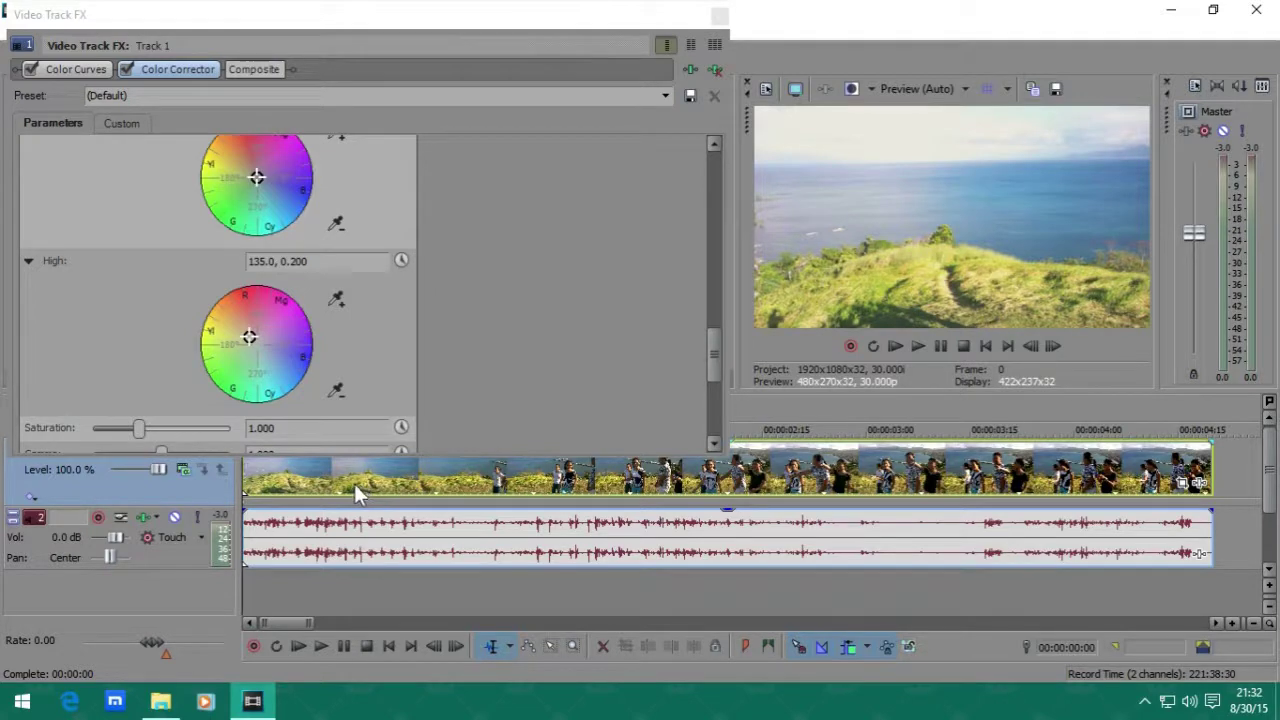
click(712, 373)
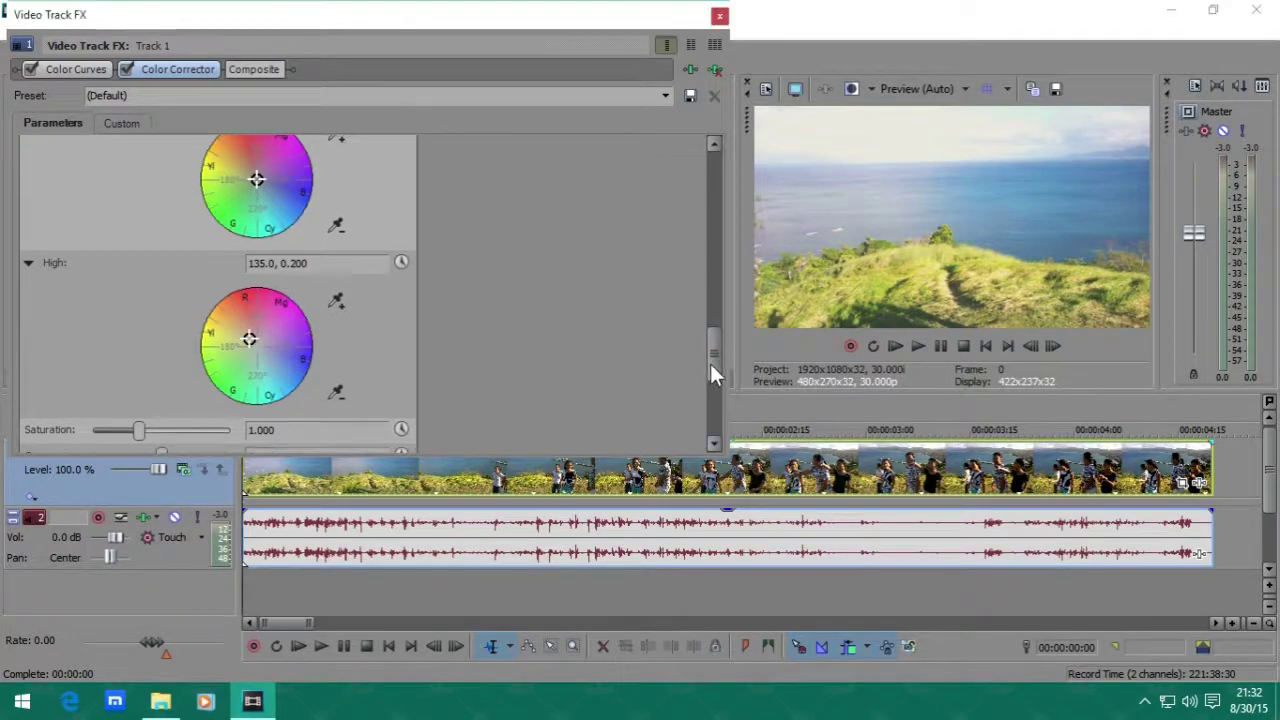
drag(710, 363, 713, 328)
Step: Reshape the upper and lower bends of the Color Curves RGB S-curve, comparing the graded frame
click(844, 472)
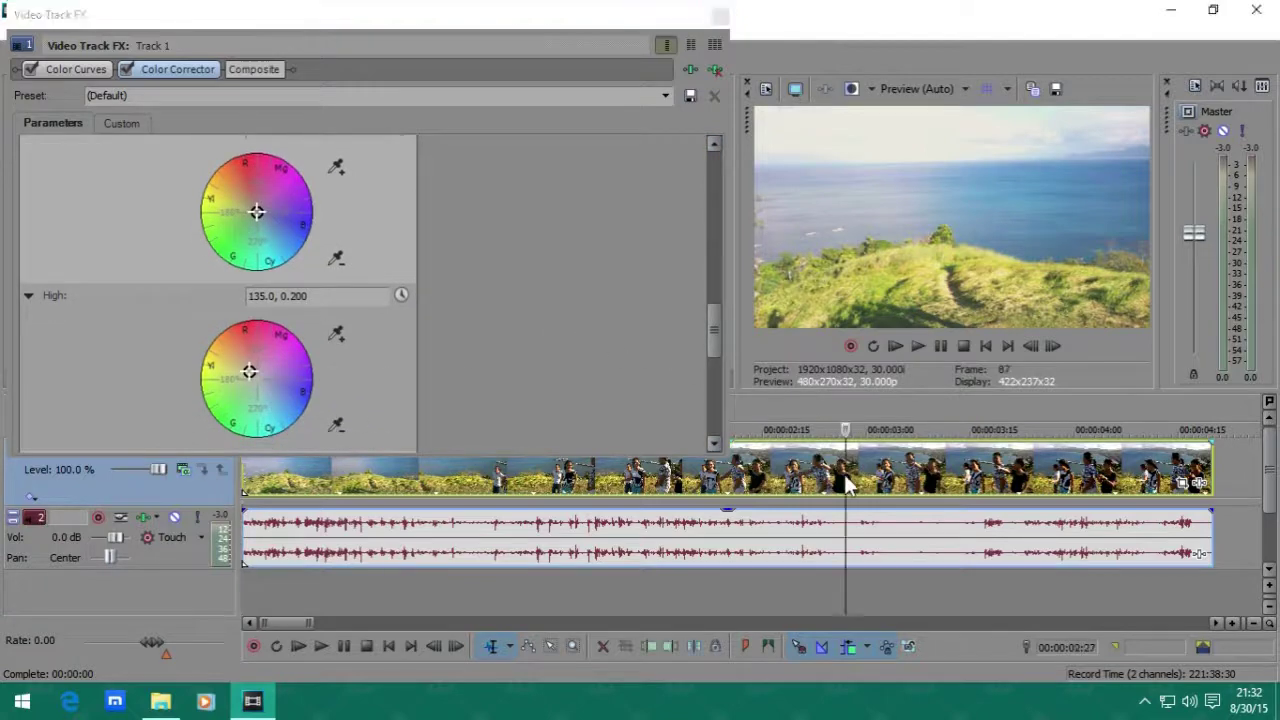
click(81, 71)
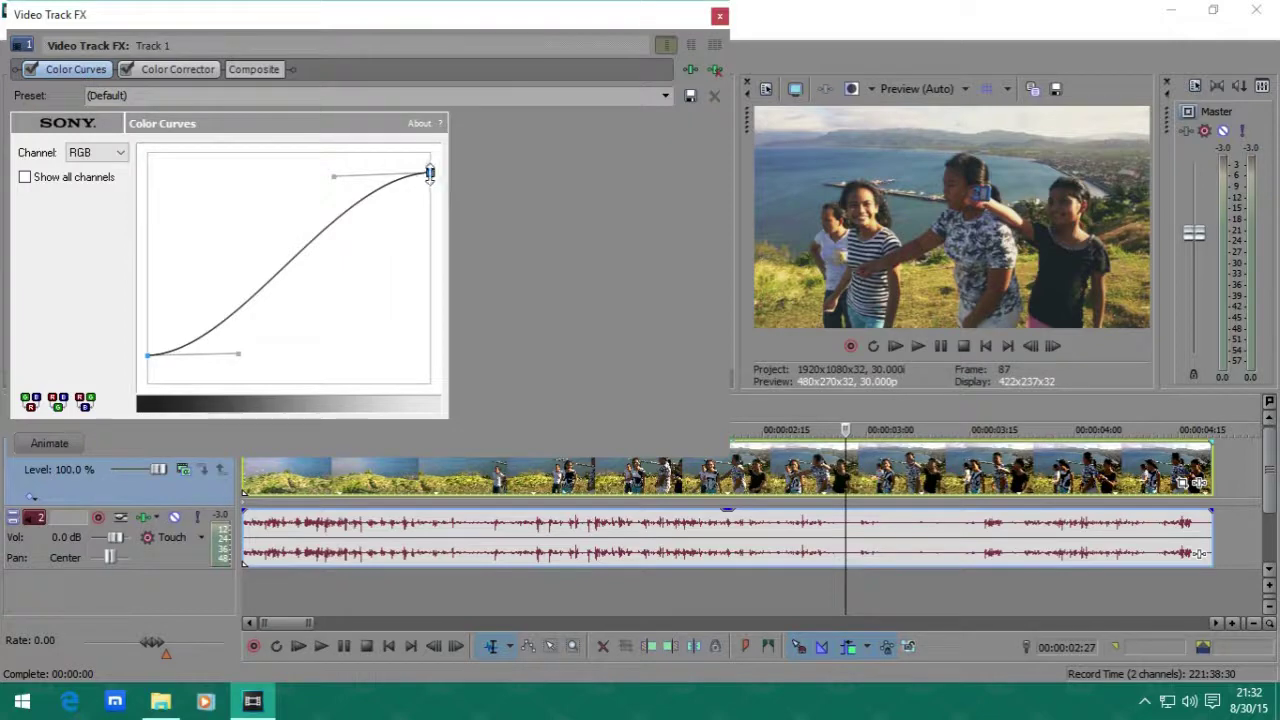
mouse_move(430, 172)
mouse_down()
mouse_move(434, 188)
mouse_move(429, 170)
mouse_up()
drag(333, 174, 307, 166)
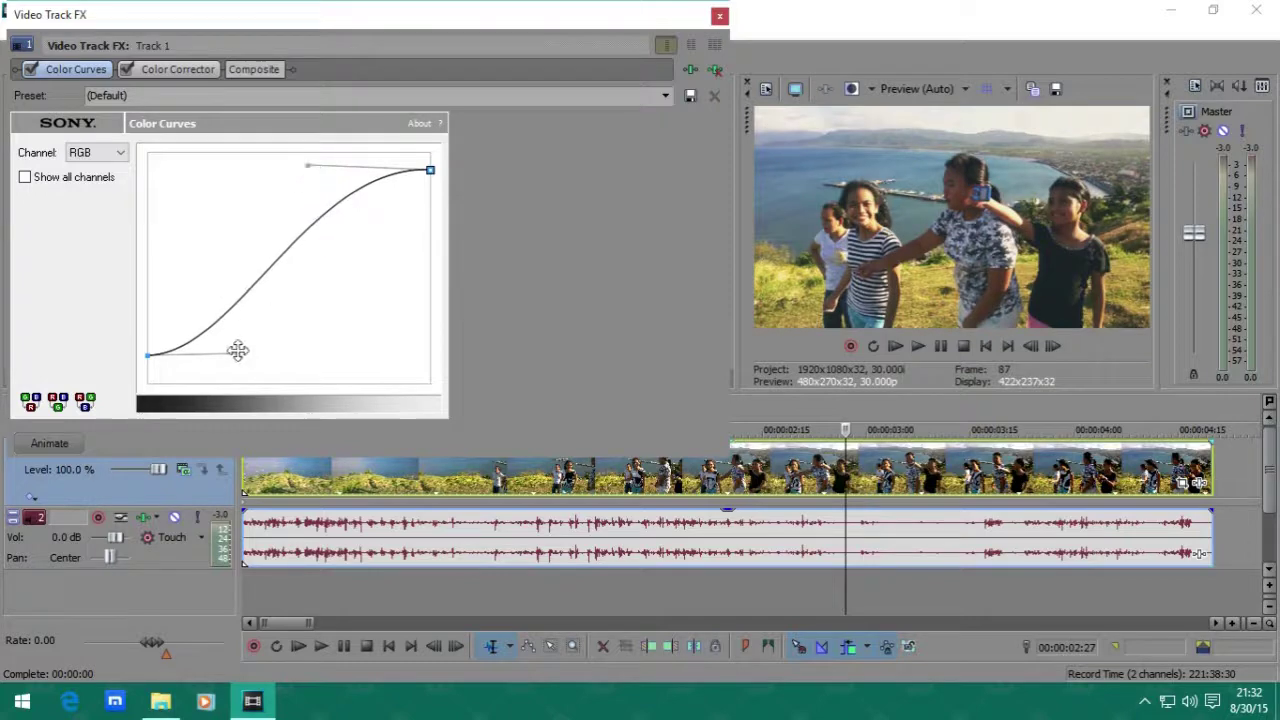
drag(237, 350, 259, 357)
click(943, 481)
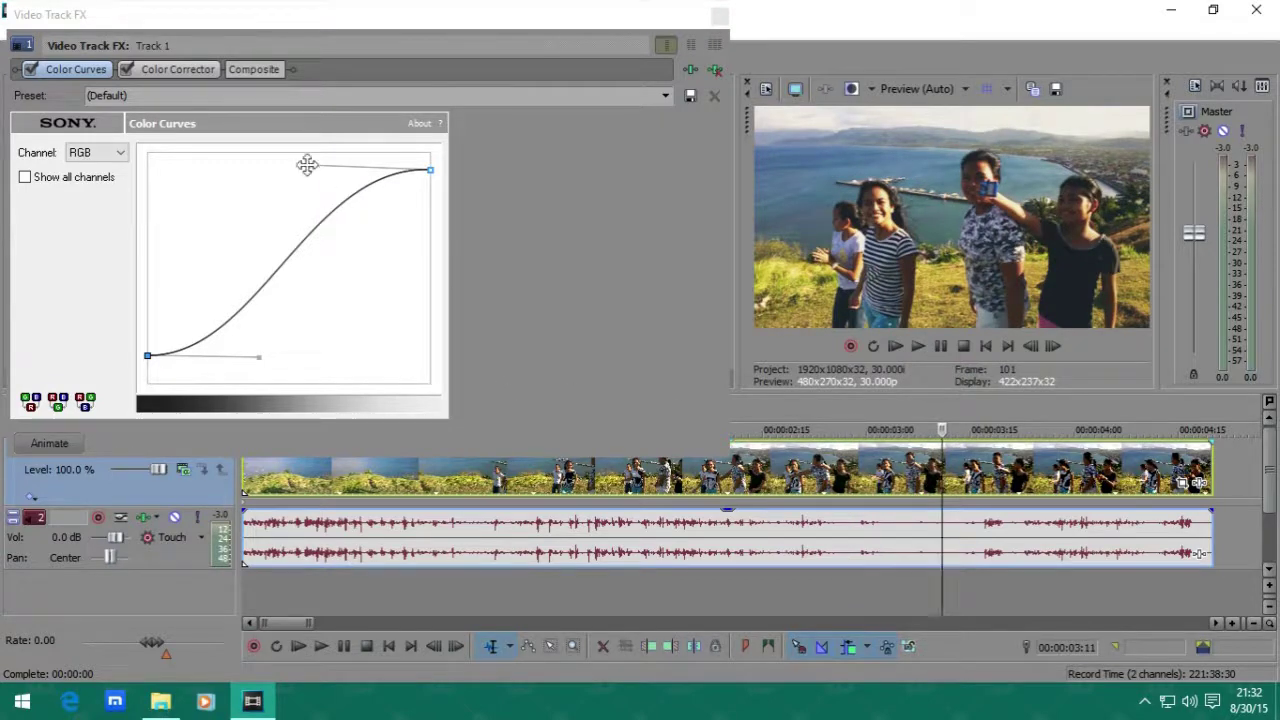
drag(307, 165, 307, 175)
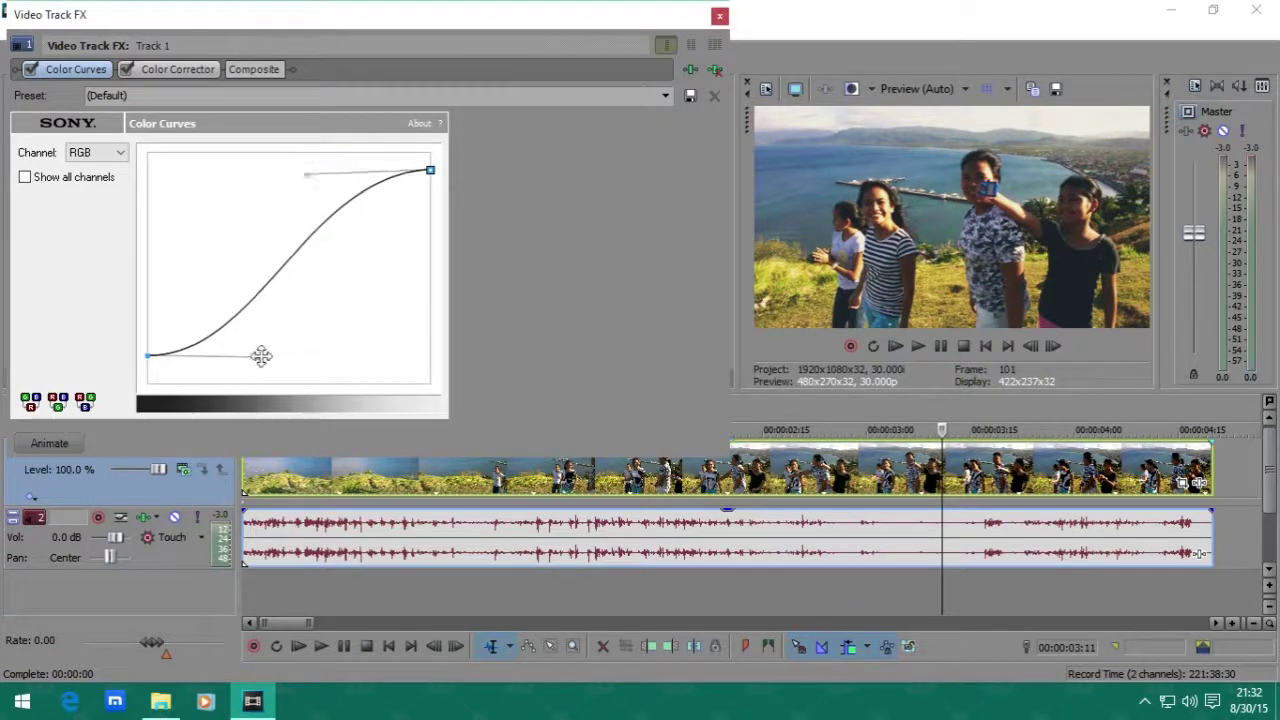
drag(261, 356, 259, 352)
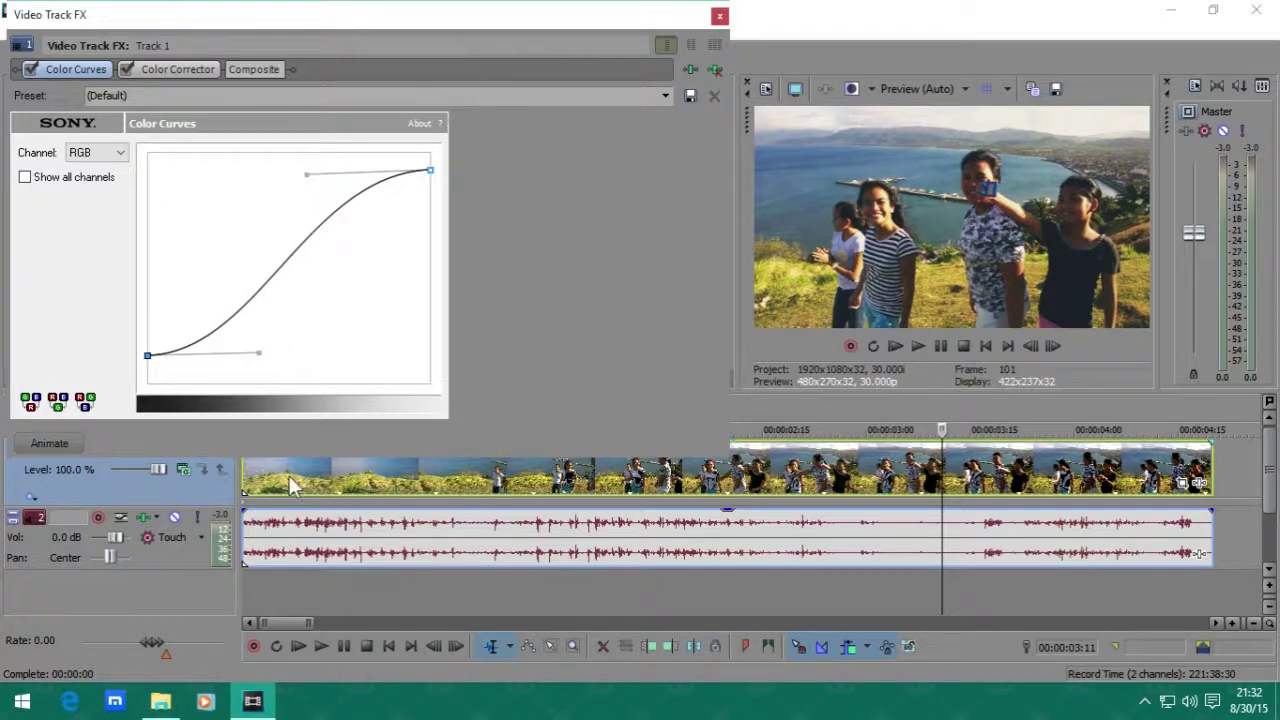
click(245, 467)
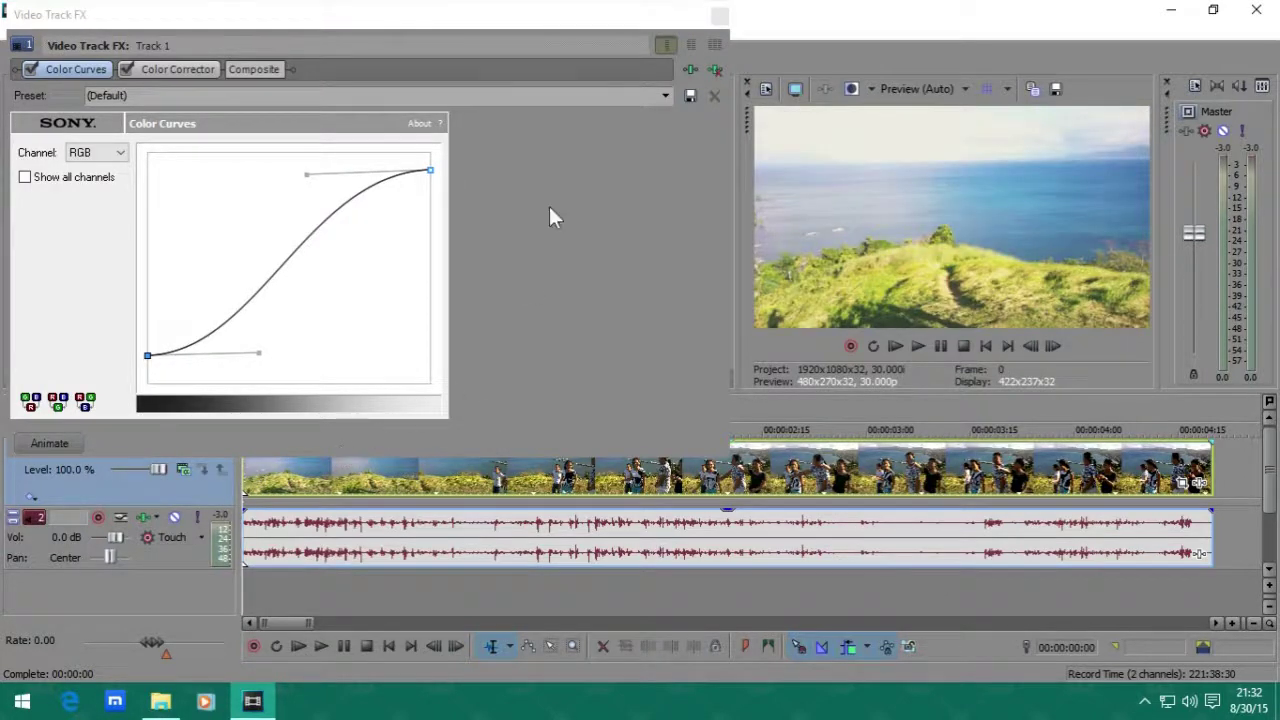
Step: Close the Video Track FX window and play the final graded clip, then stop
click(719, 16)
key(space)
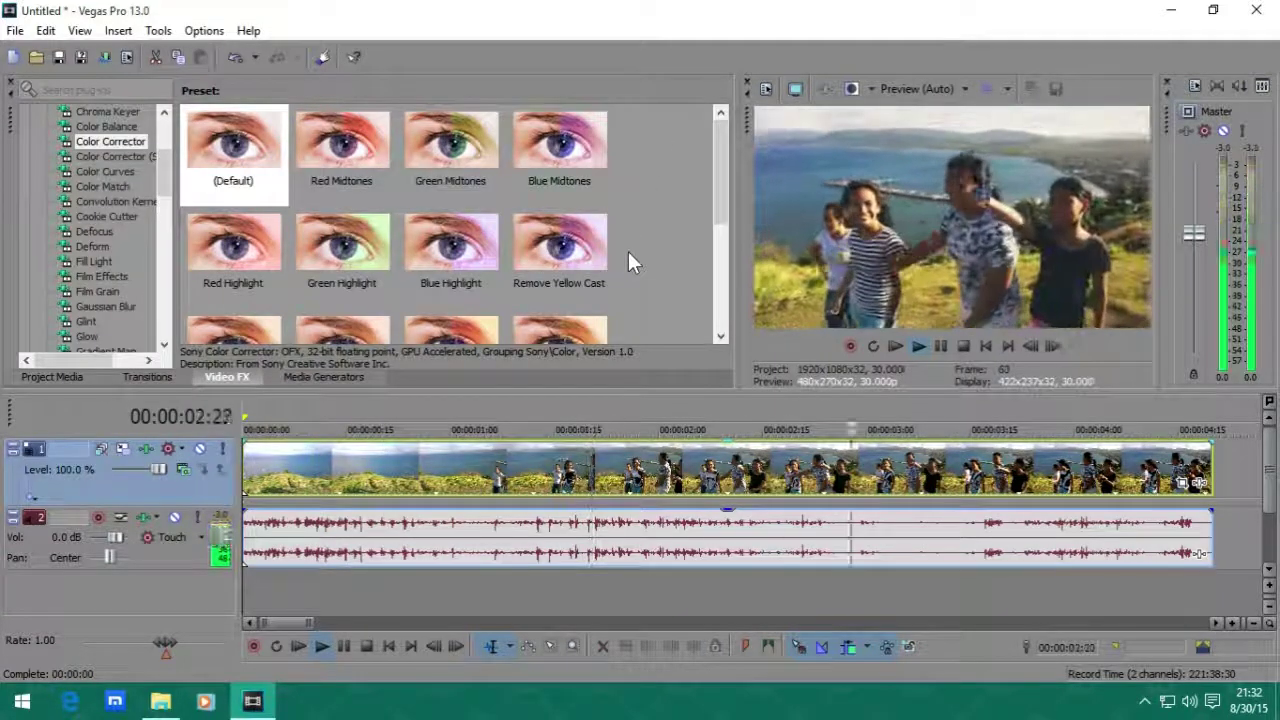
key(space)
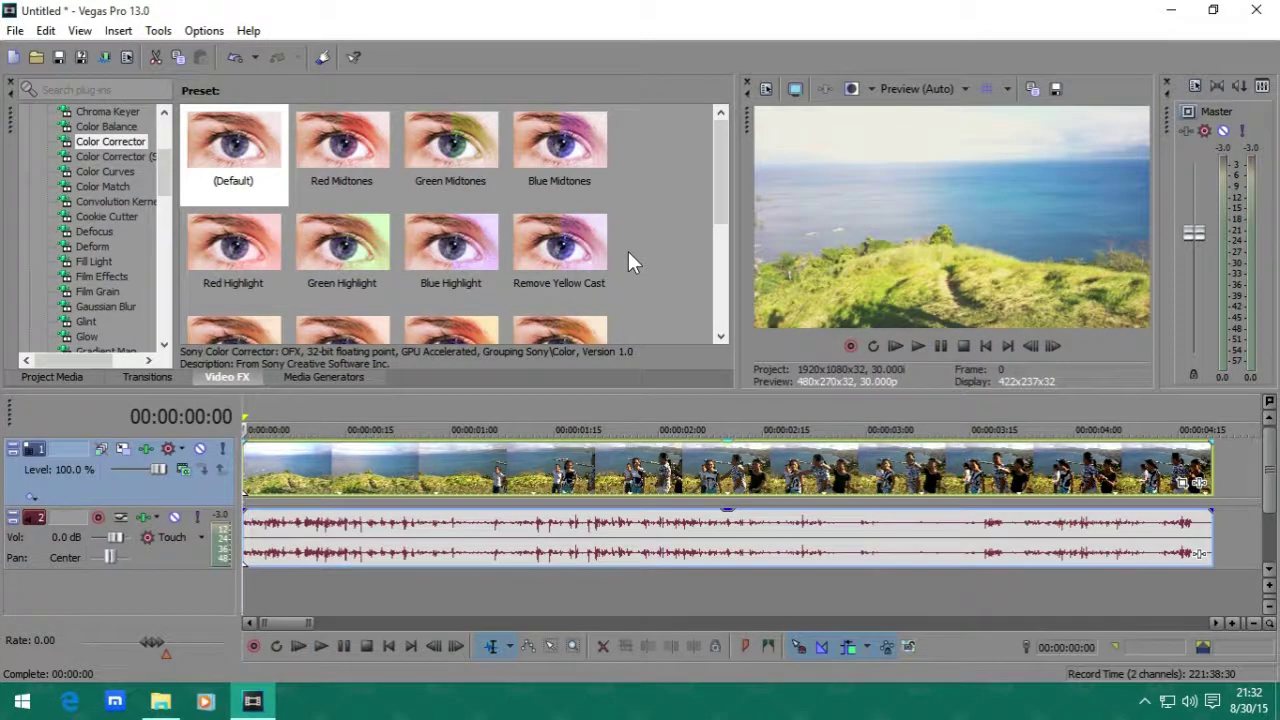